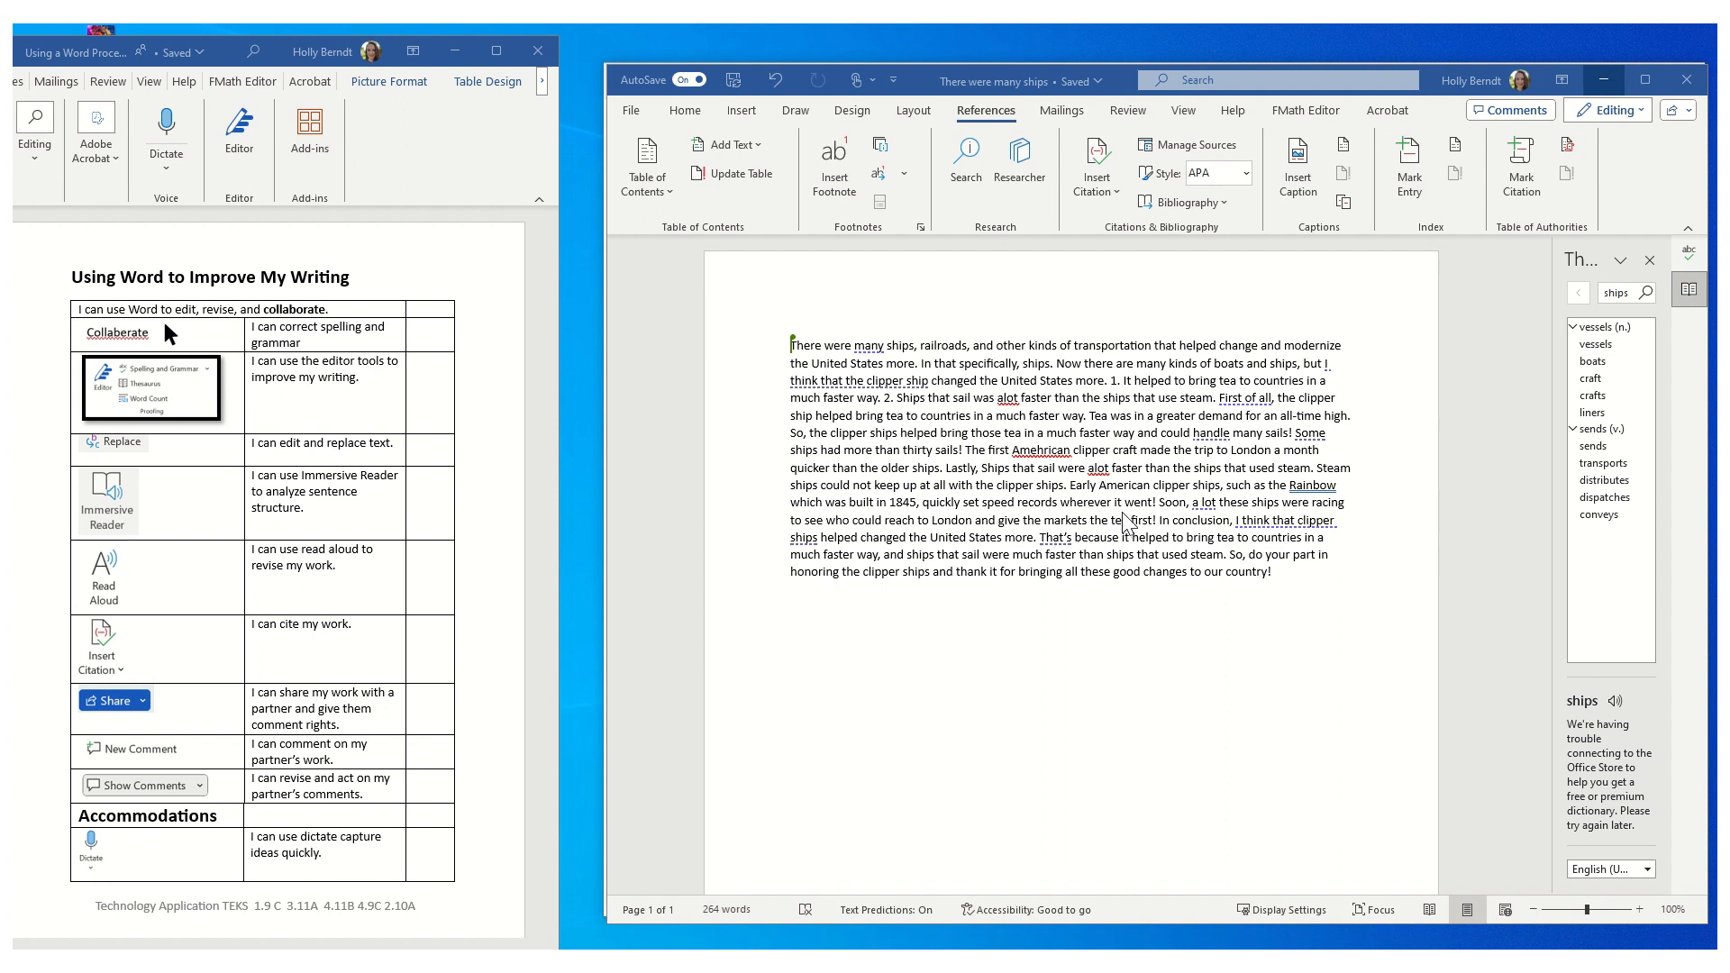
Step: Correct the misspelled "Amehrican" to "American" and check the formality suggestion for "That's"
{"action": "right_click", "coordinate": [1053, 452]}
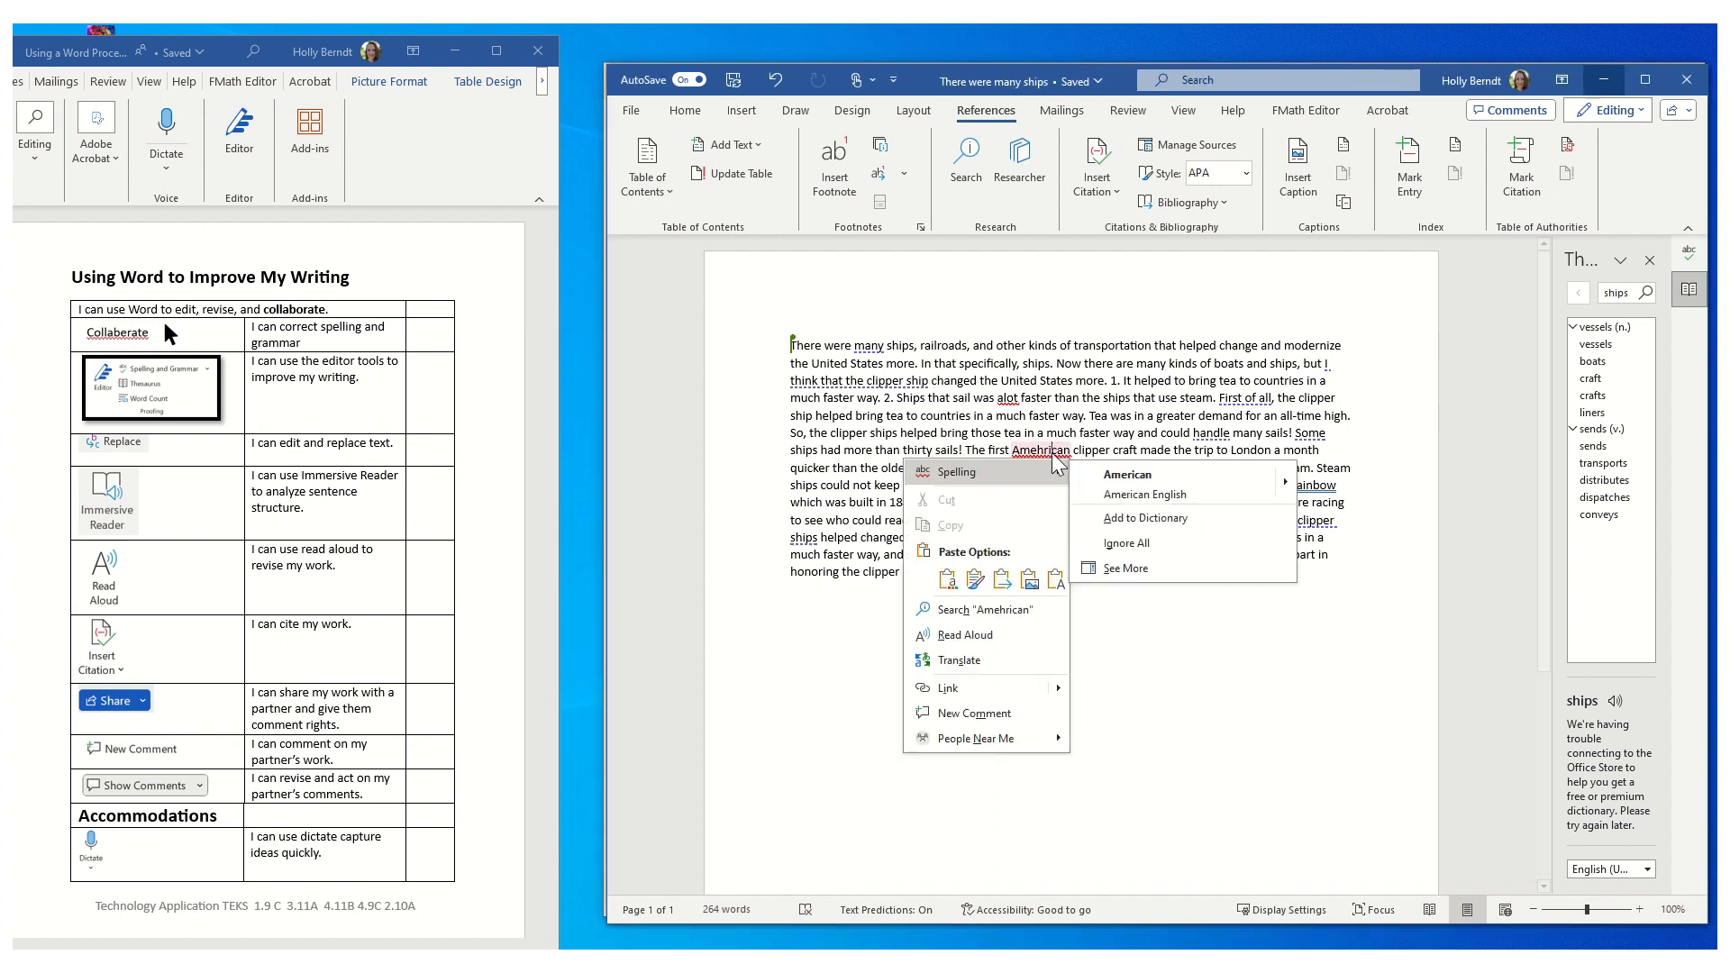
{"action": "left_click", "coordinate": [1140, 491]}
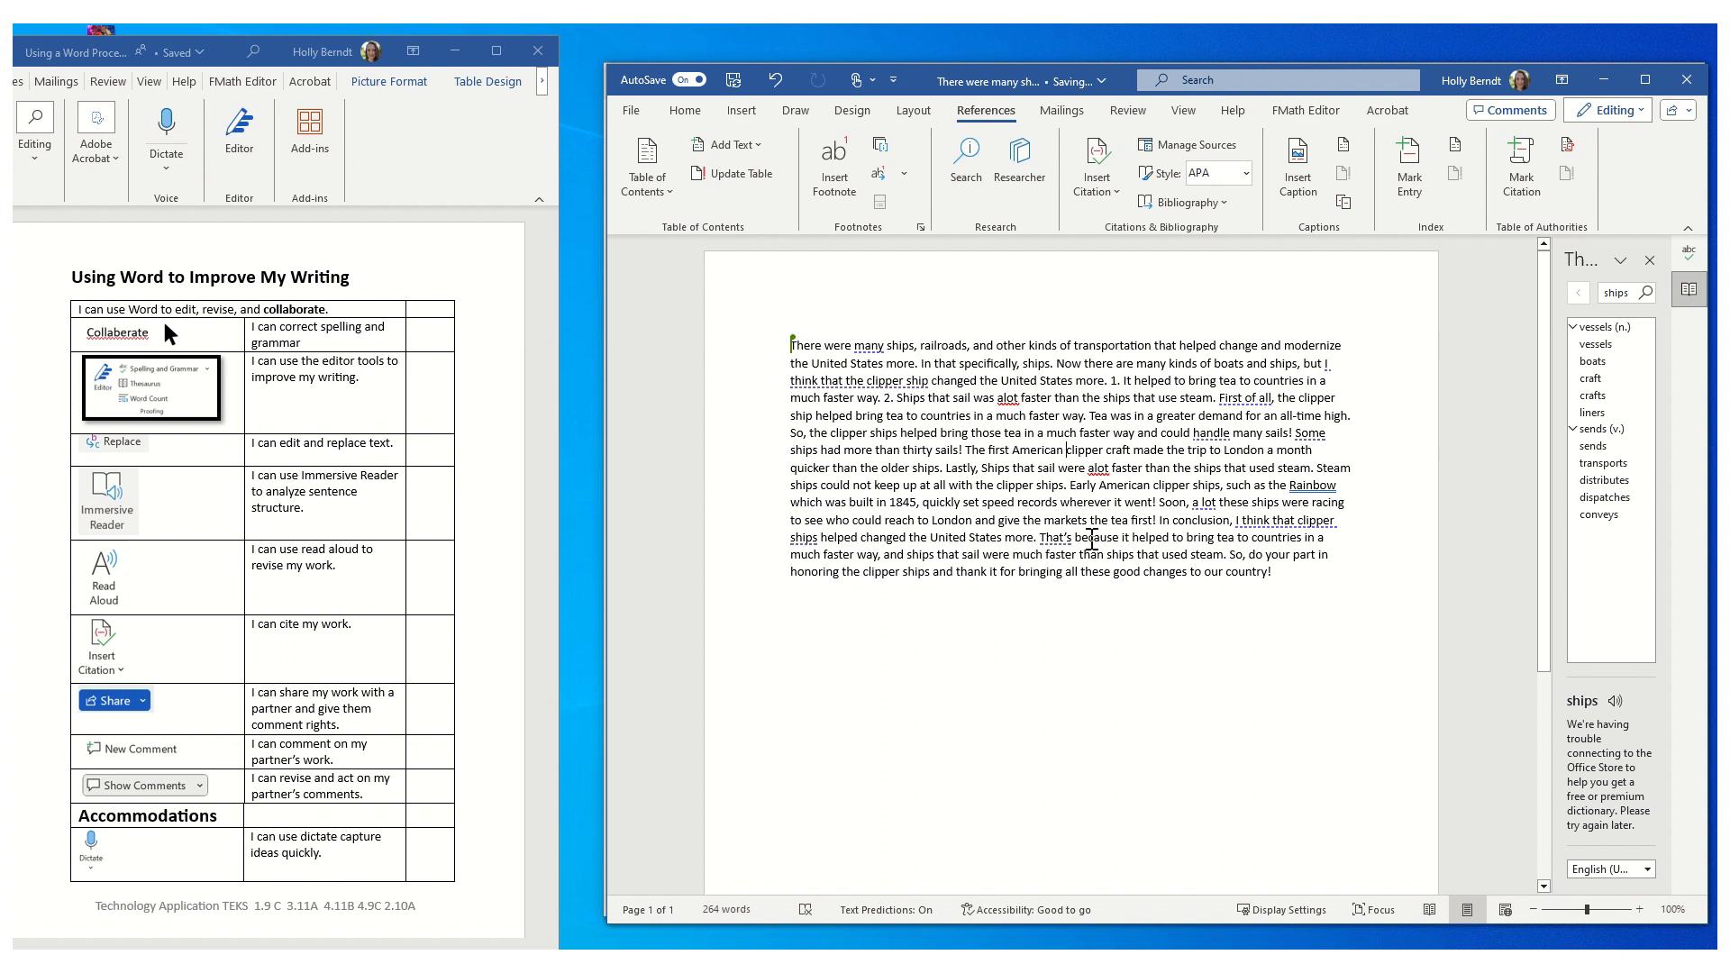
{"action": "right_click", "coordinate": [1066, 541]}
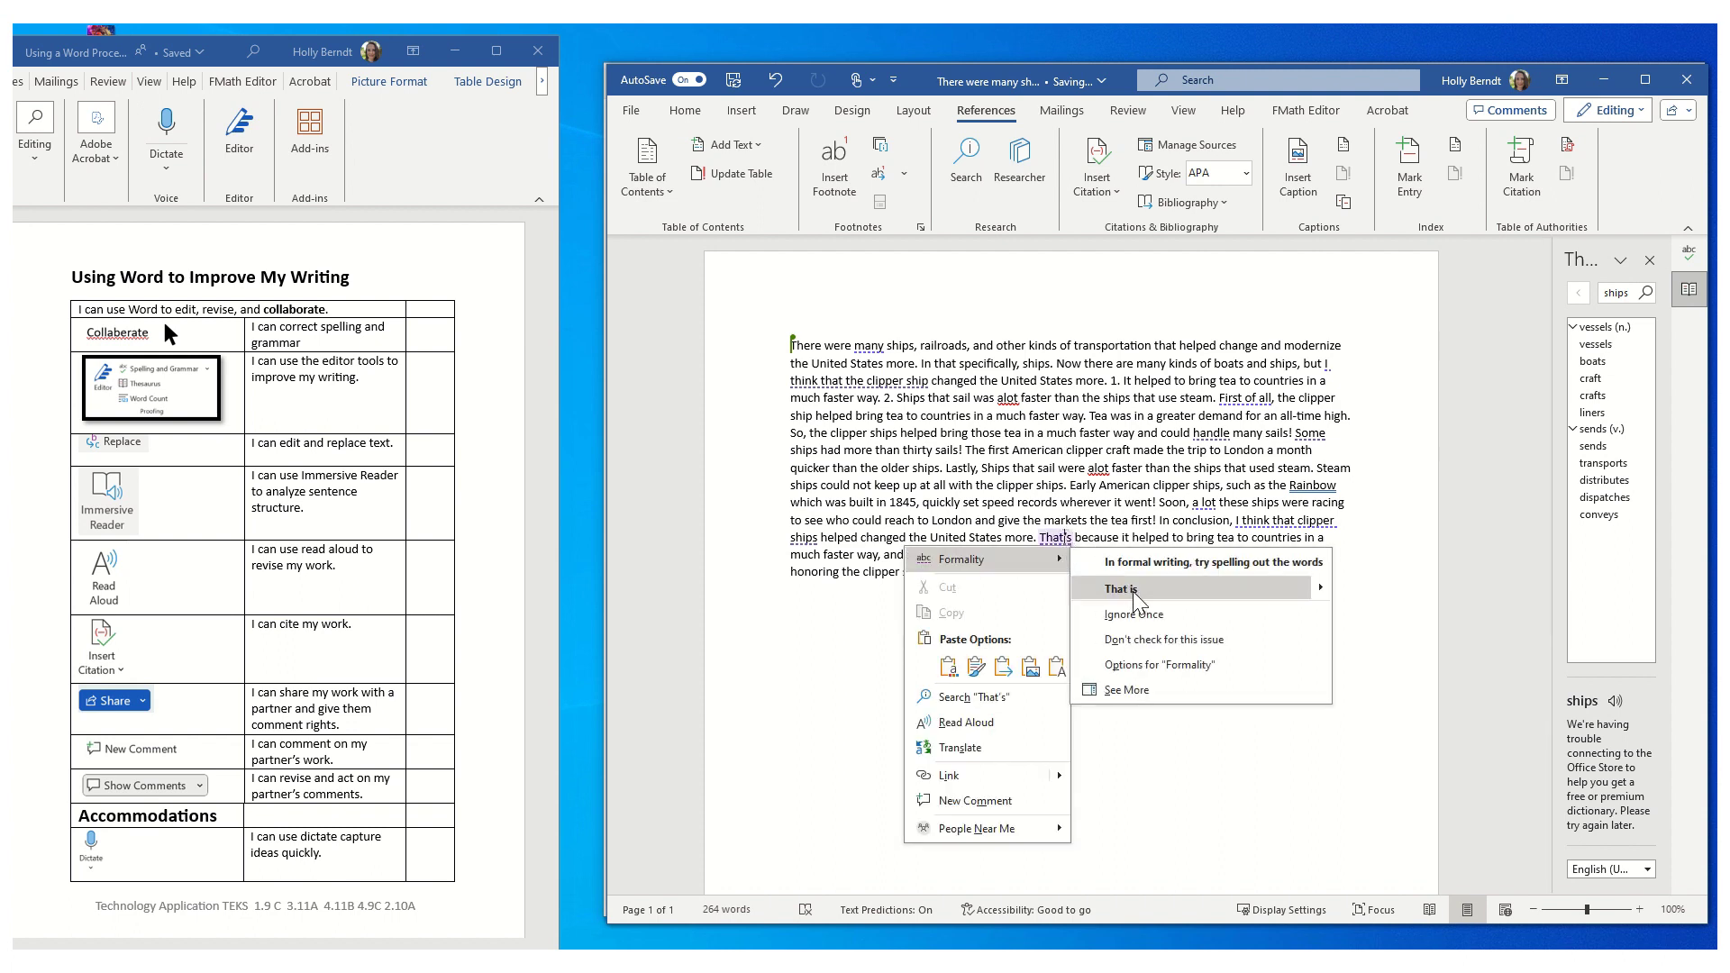
{"action": "left_click", "coordinate": [1141, 510]}
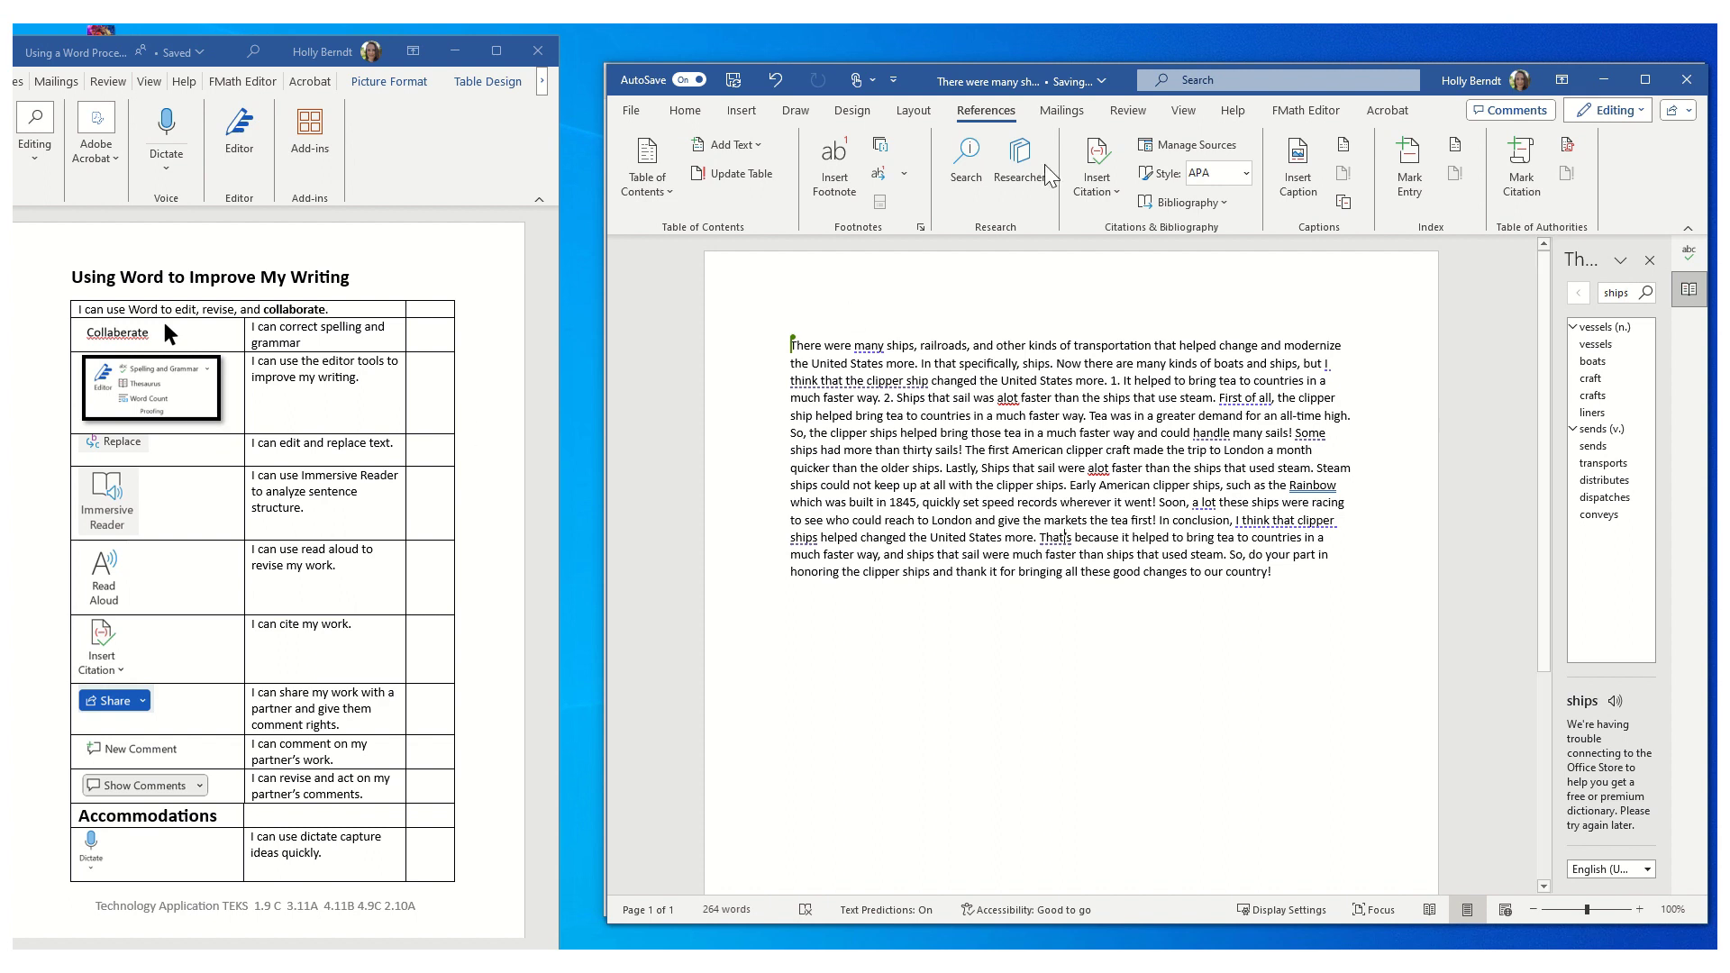
Step: Run the Spelling and Grammar check on the essay and step through the flagged issues
{"action": "left_click", "coordinate": [1128, 111]}
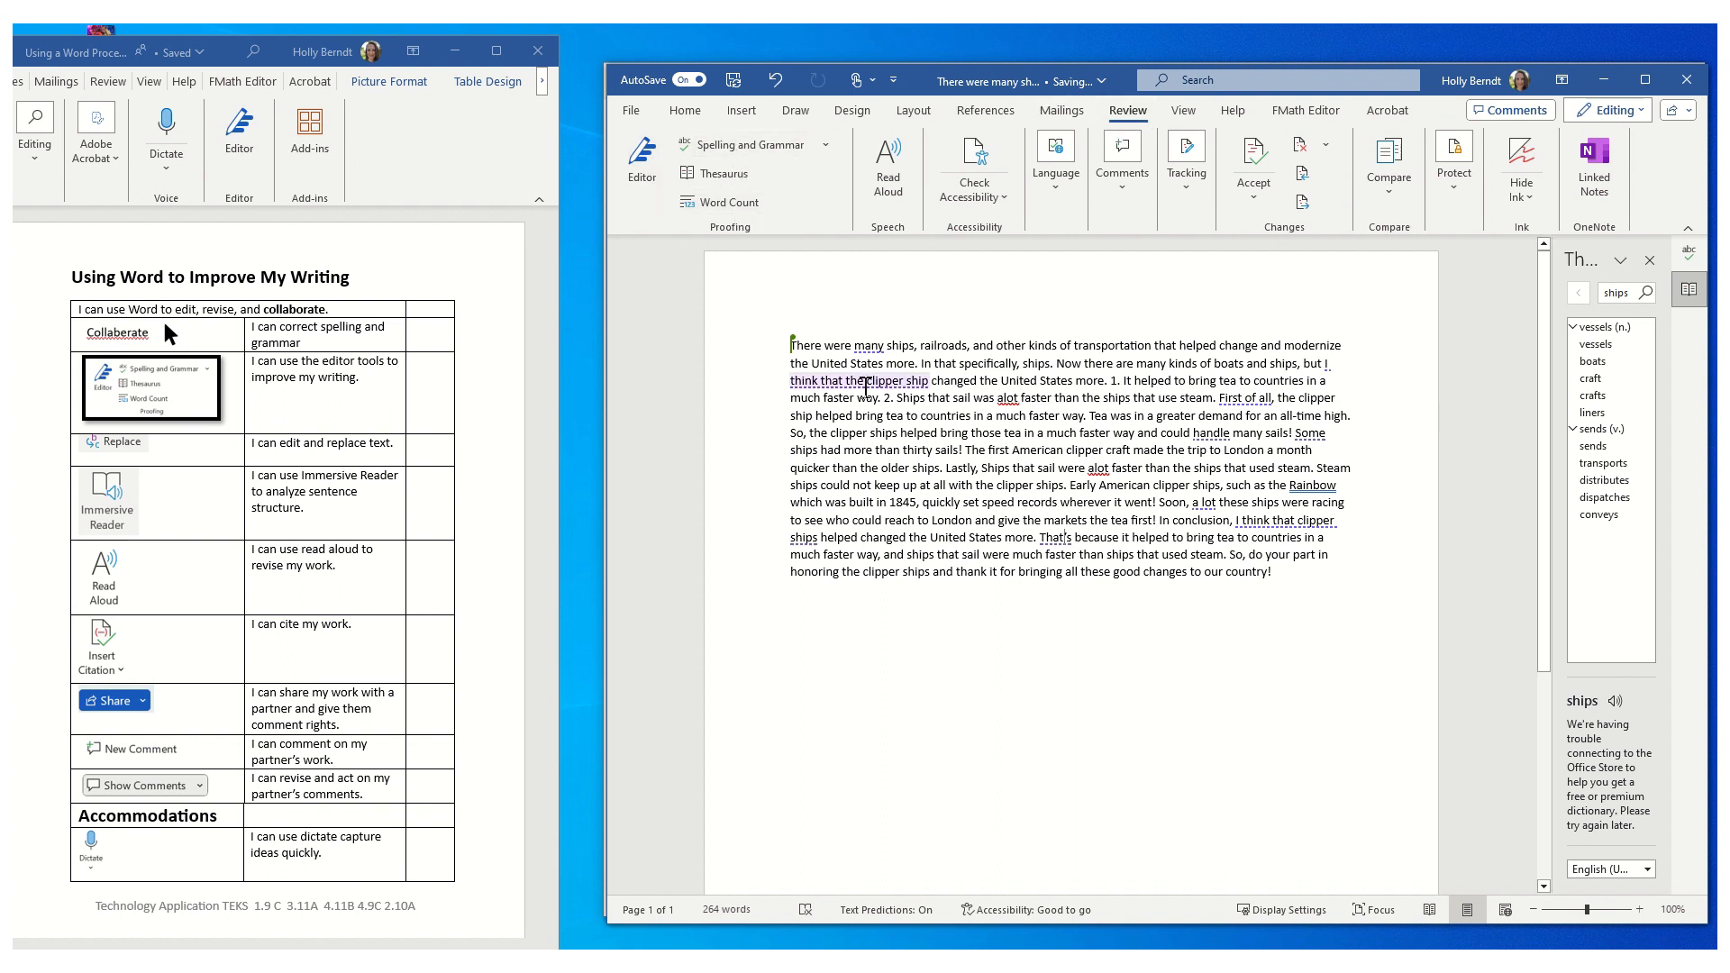
{"action": "left_click", "coordinate": [712, 149]}
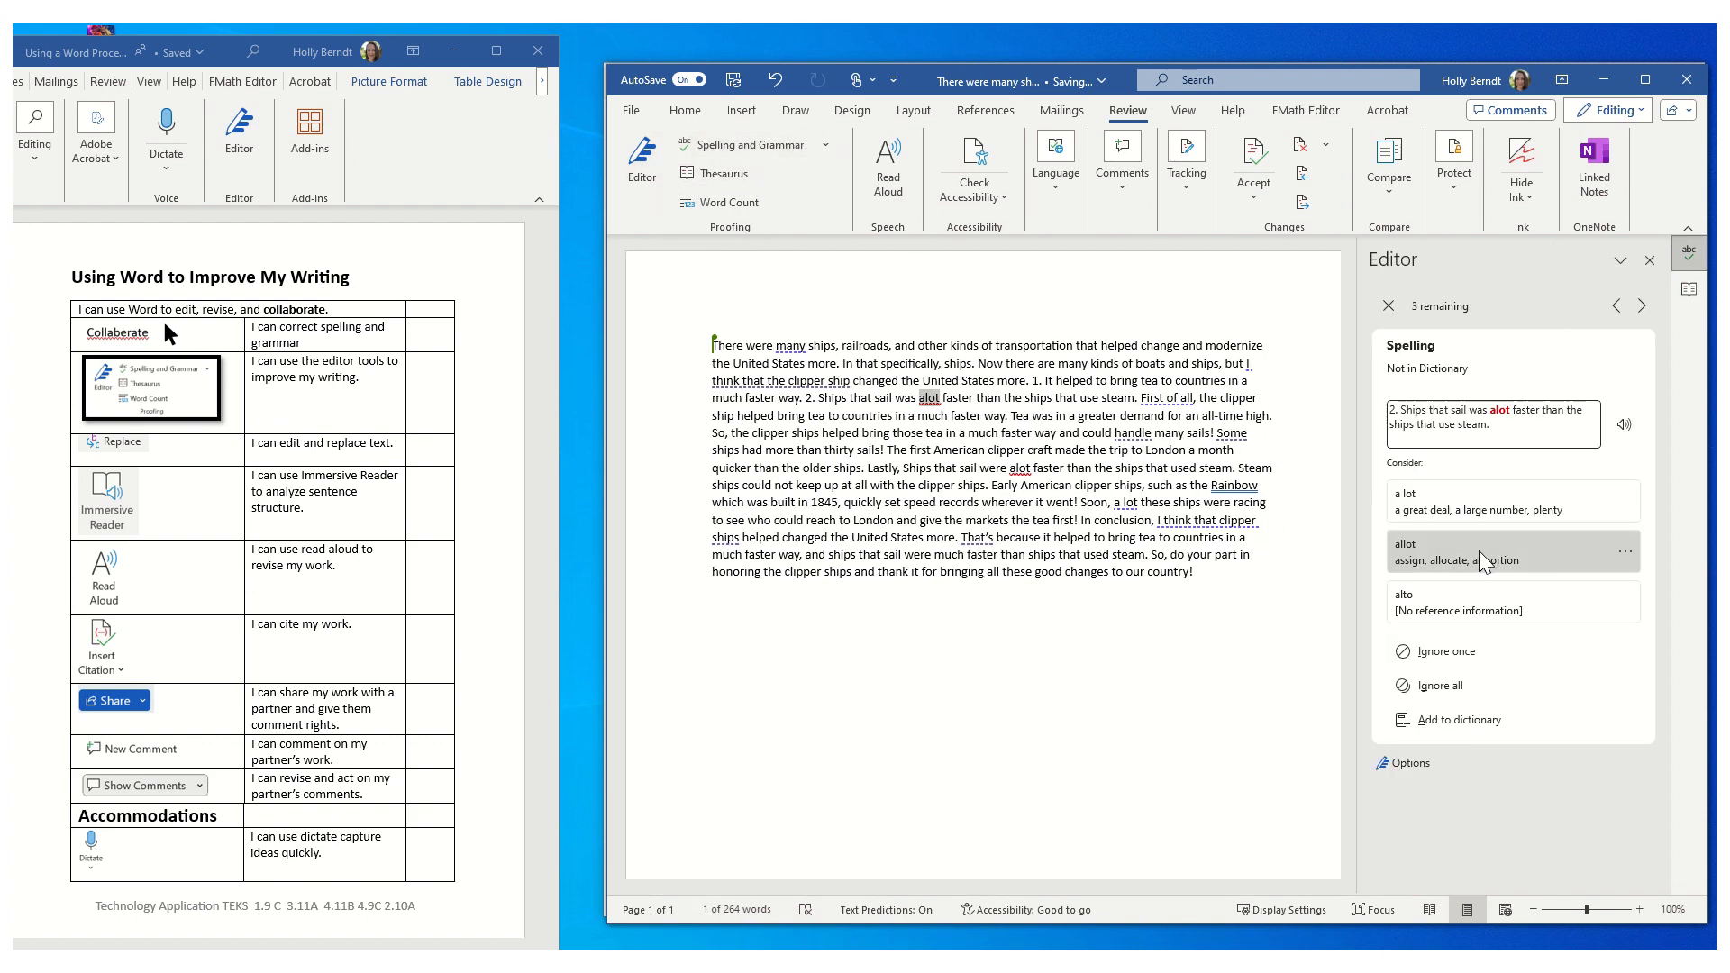
{"action": "left_click", "coordinate": [1639, 308]}
{"action": "left_click", "coordinate": [1636, 311]}
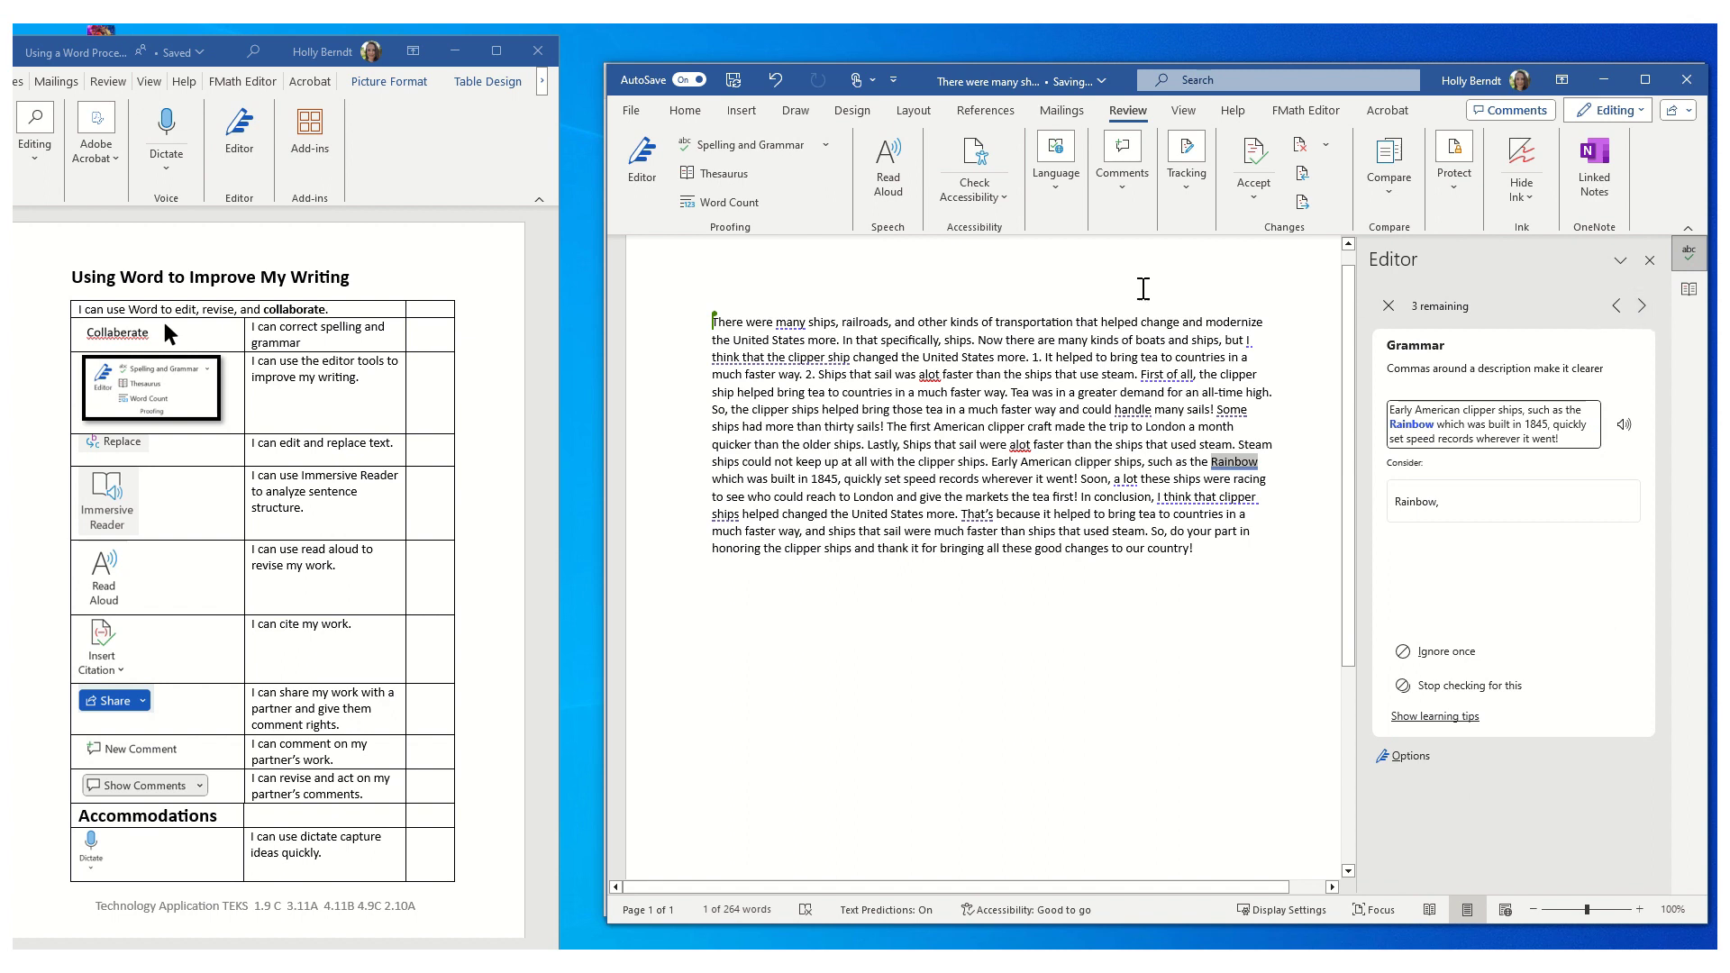
Step: Look up synonyms for the word "ships" in the Thesaurus
{"action": "double_click", "coordinate": [966, 462]}
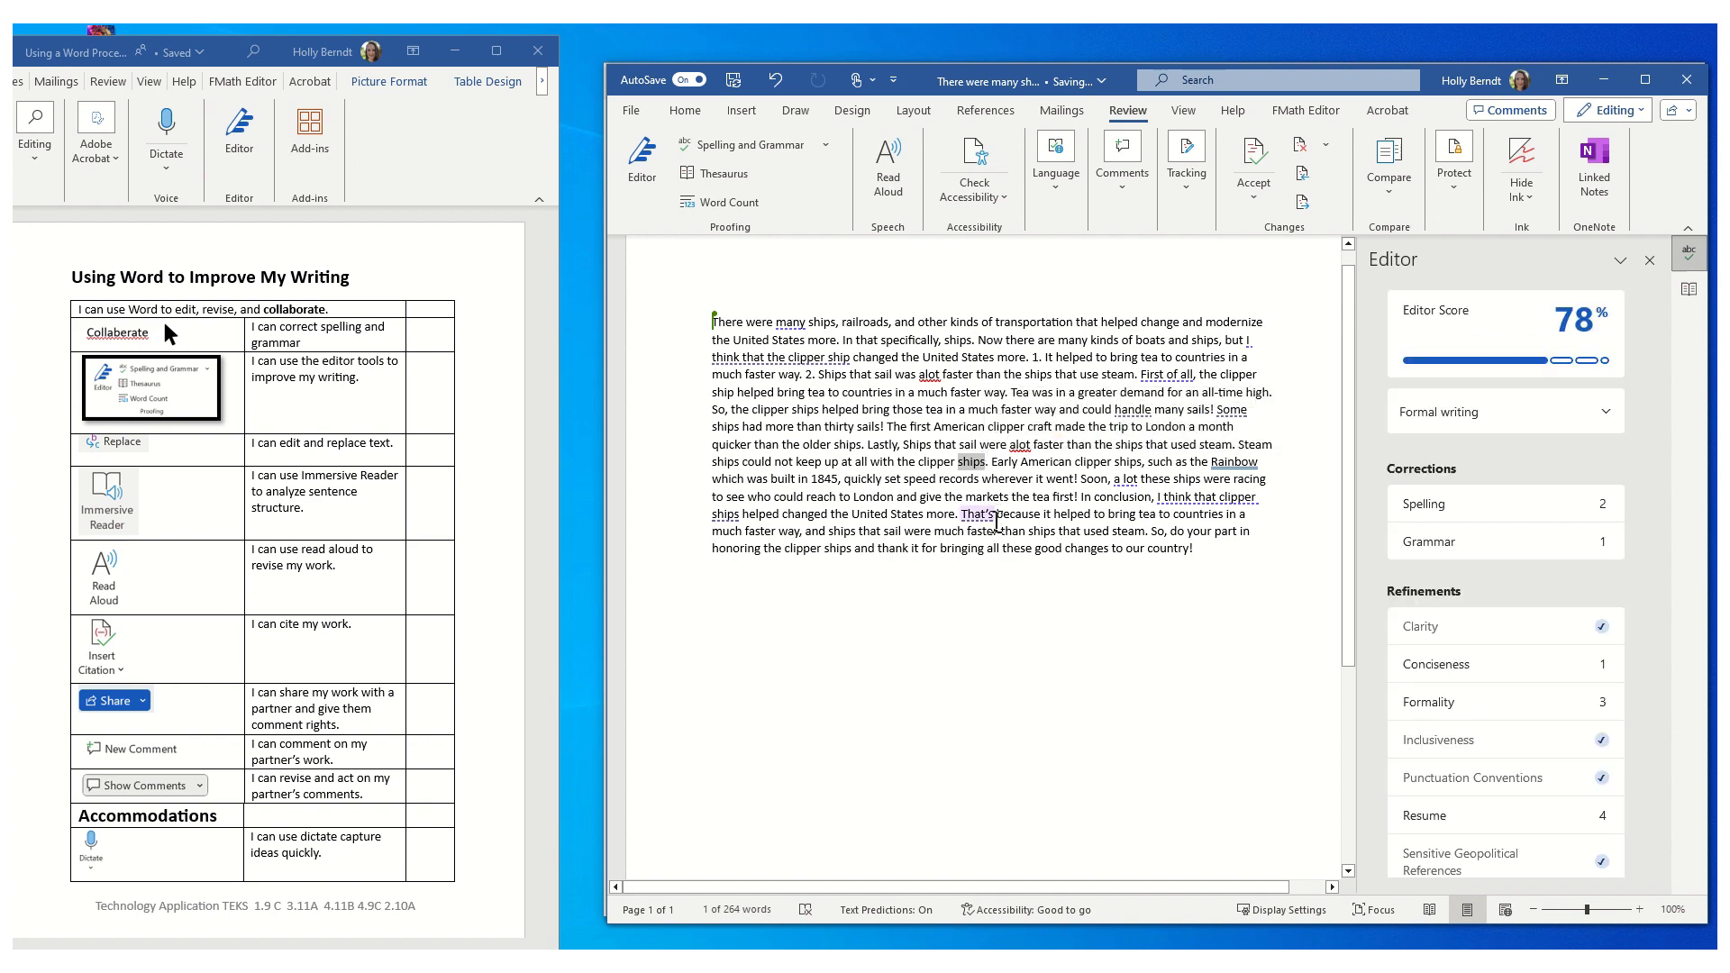
{"action": "left_click", "coordinate": [732, 179]}
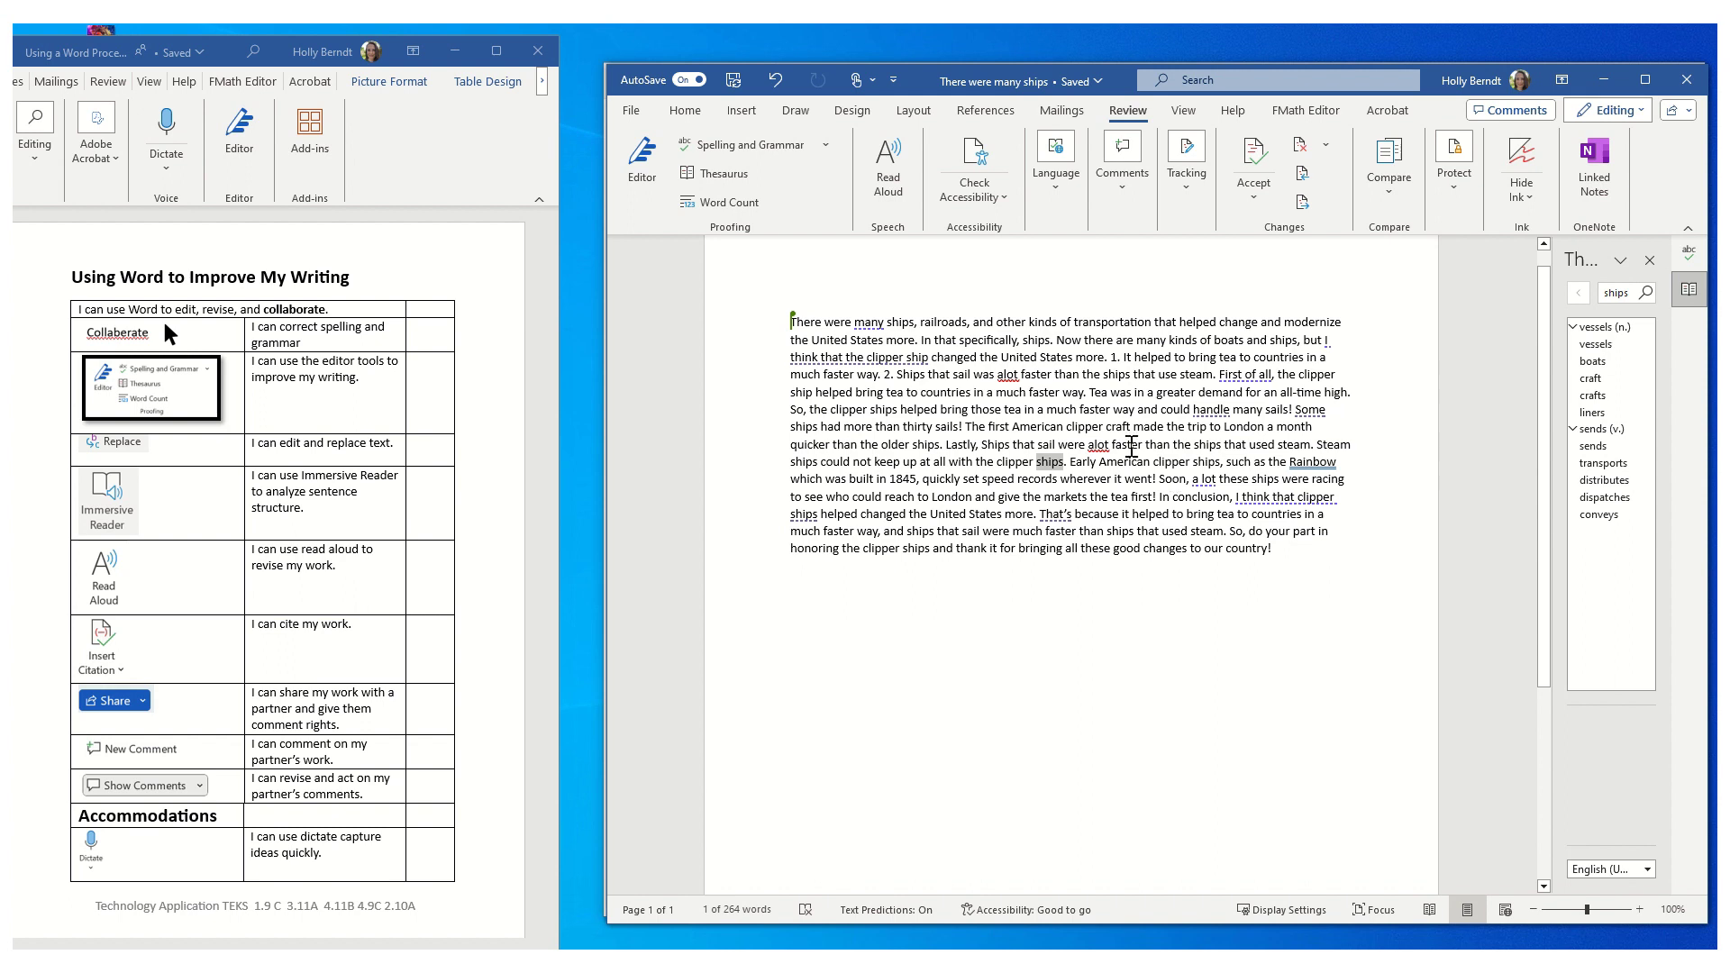
Step: Replace every "alot" with "a lot" throughout the document, including the part before the current selection
{"action": "left_click", "coordinate": [685, 113]}
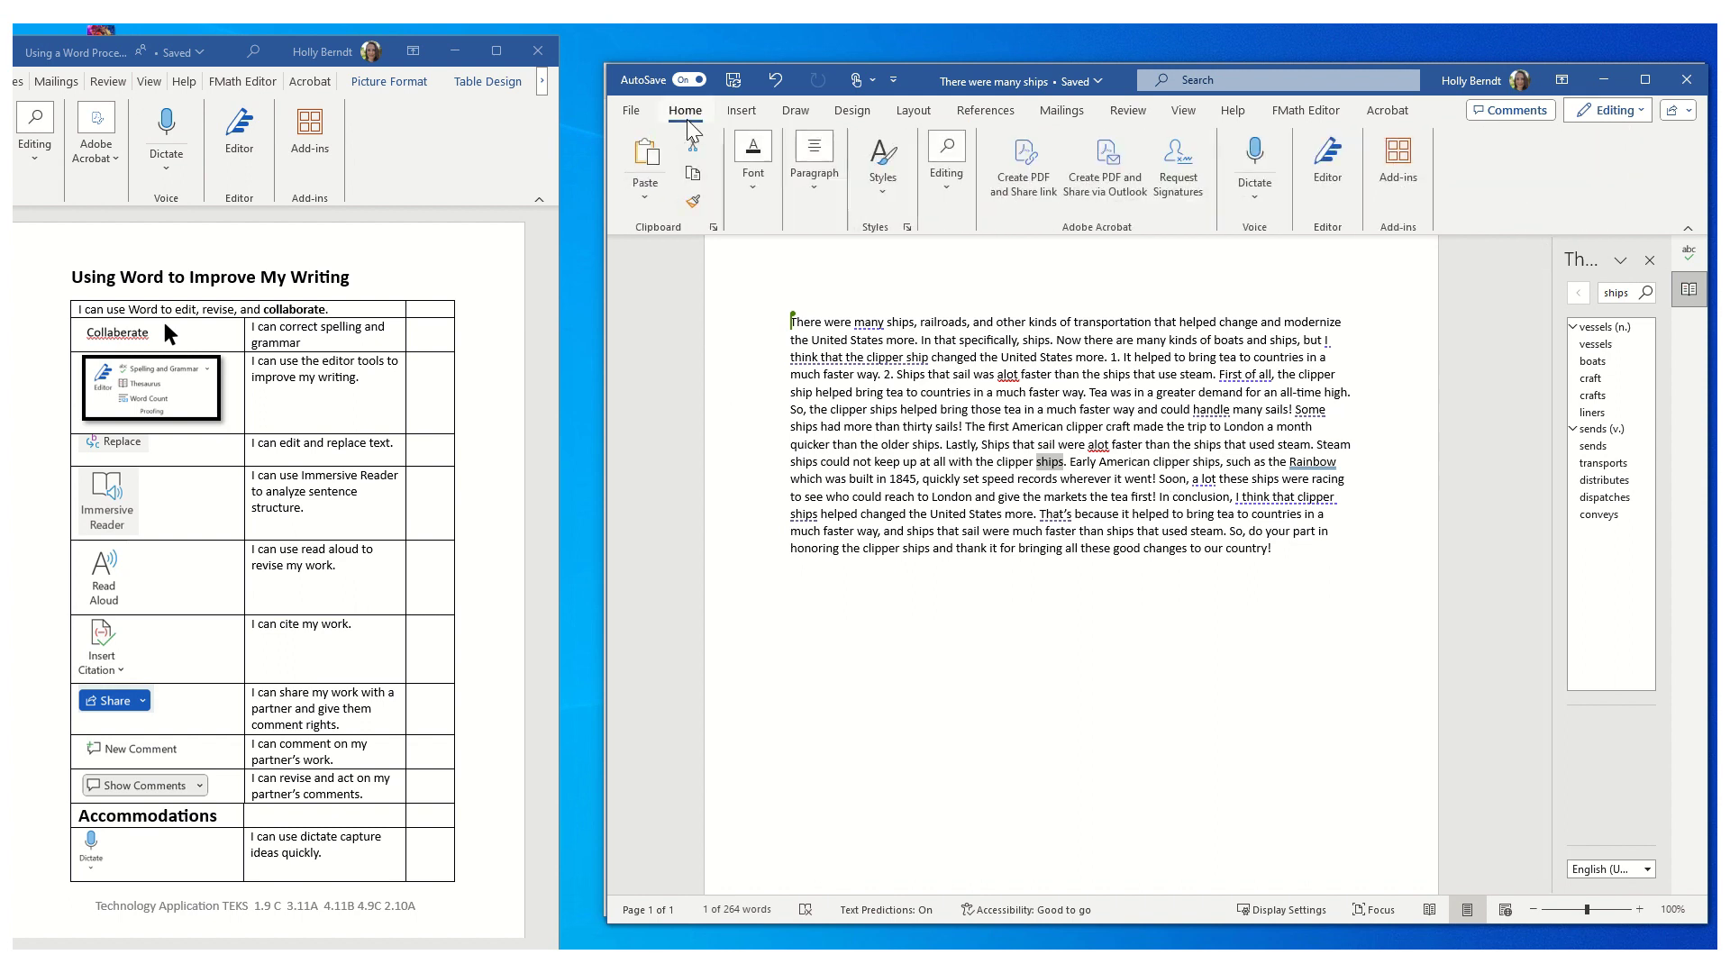
{"action": "left_click", "coordinate": [948, 187]}
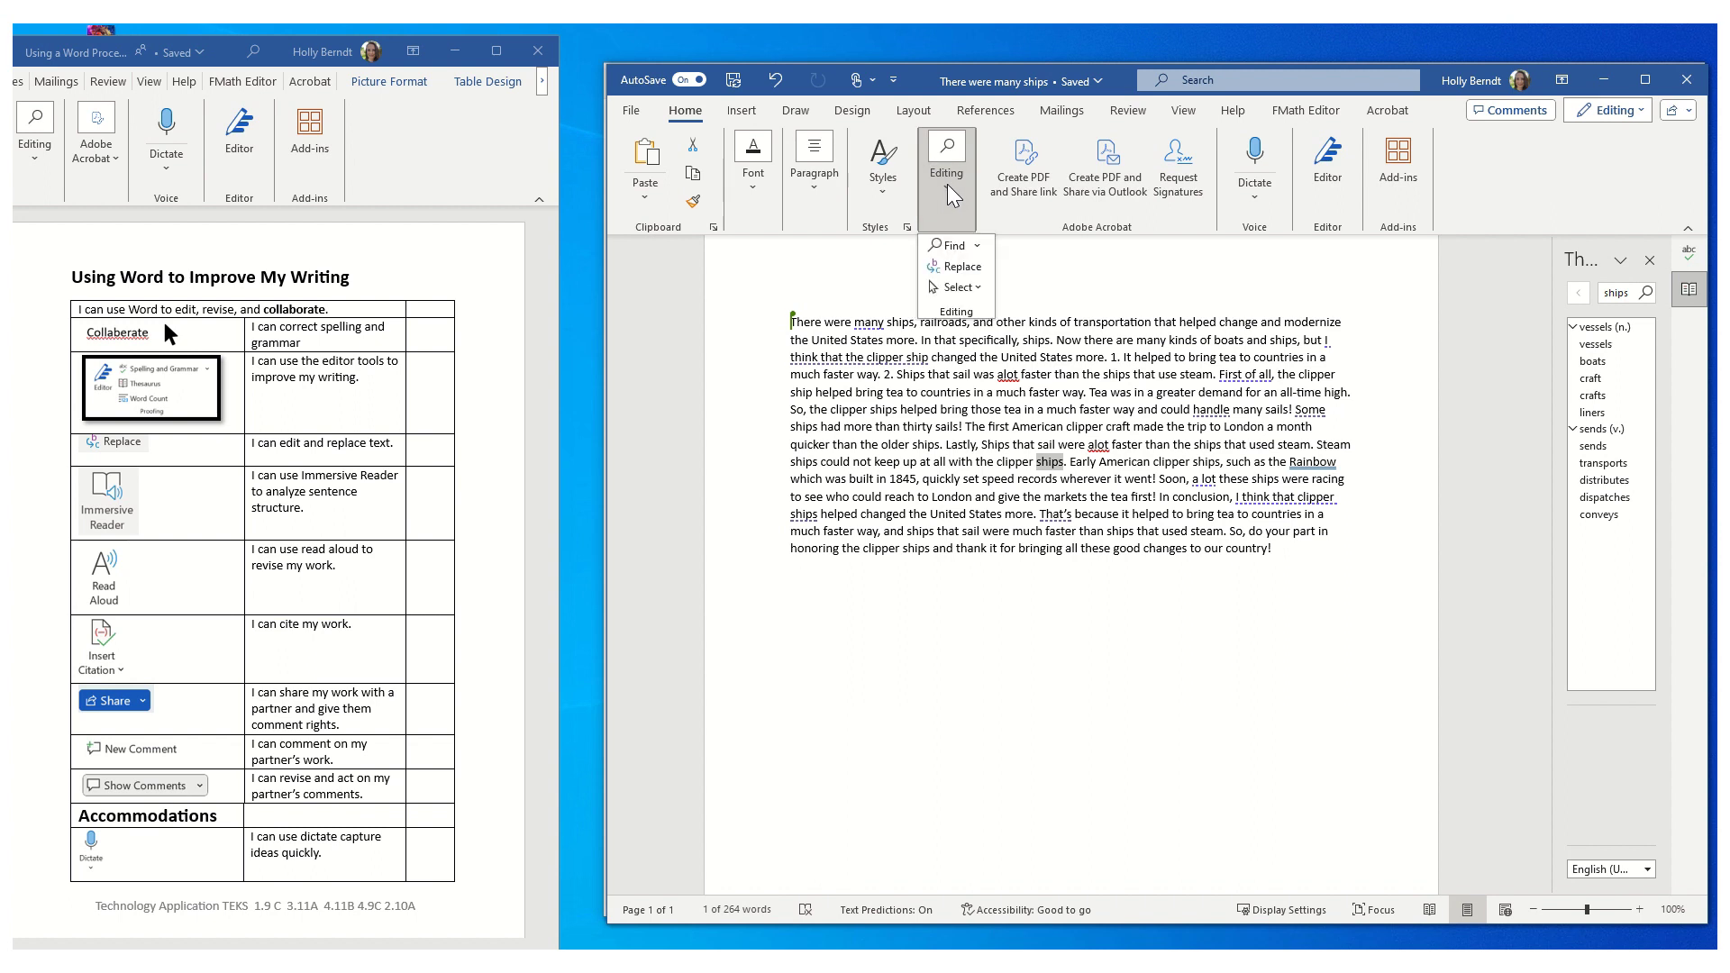
{"action": "left_click", "coordinate": [962, 268]}
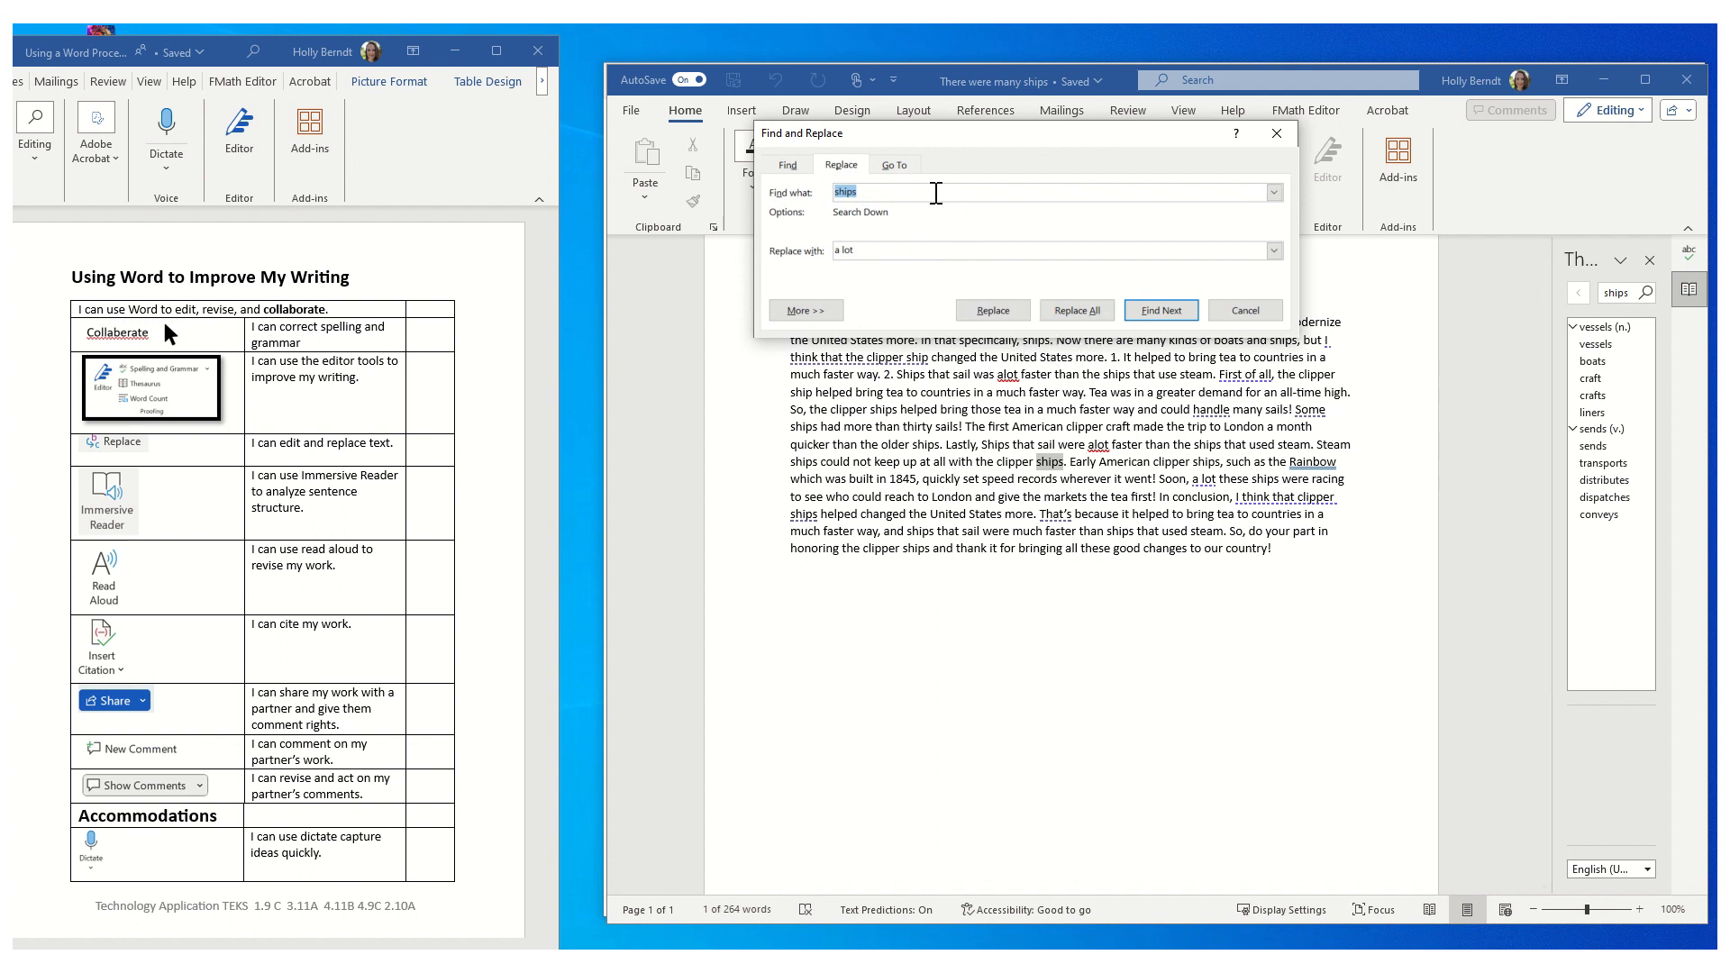
{"action": "key", "text": "BackSpace"}
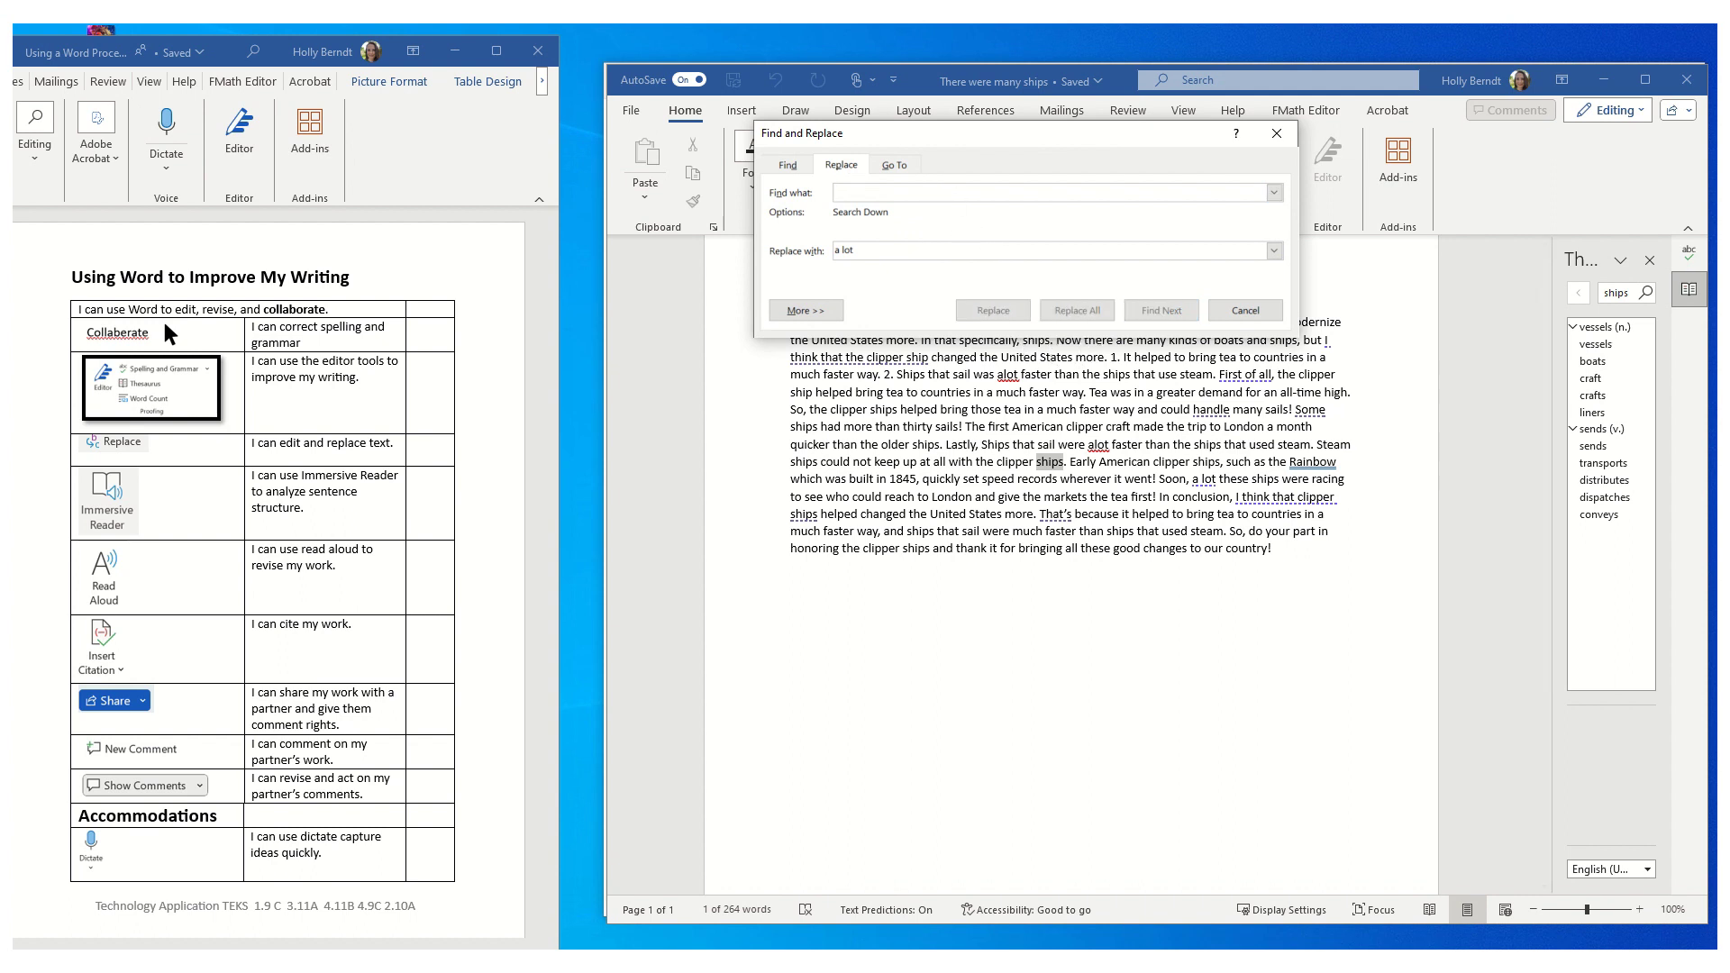
{"action": "type", "text": "al"}
{"action": "left_click", "coordinate": [899, 254]}
{"action": "key", "text": "BackSpace"}
{"action": "key", "text": "BackSpace"}
{"action": "left_click", "coordinate": [1066, 311]}
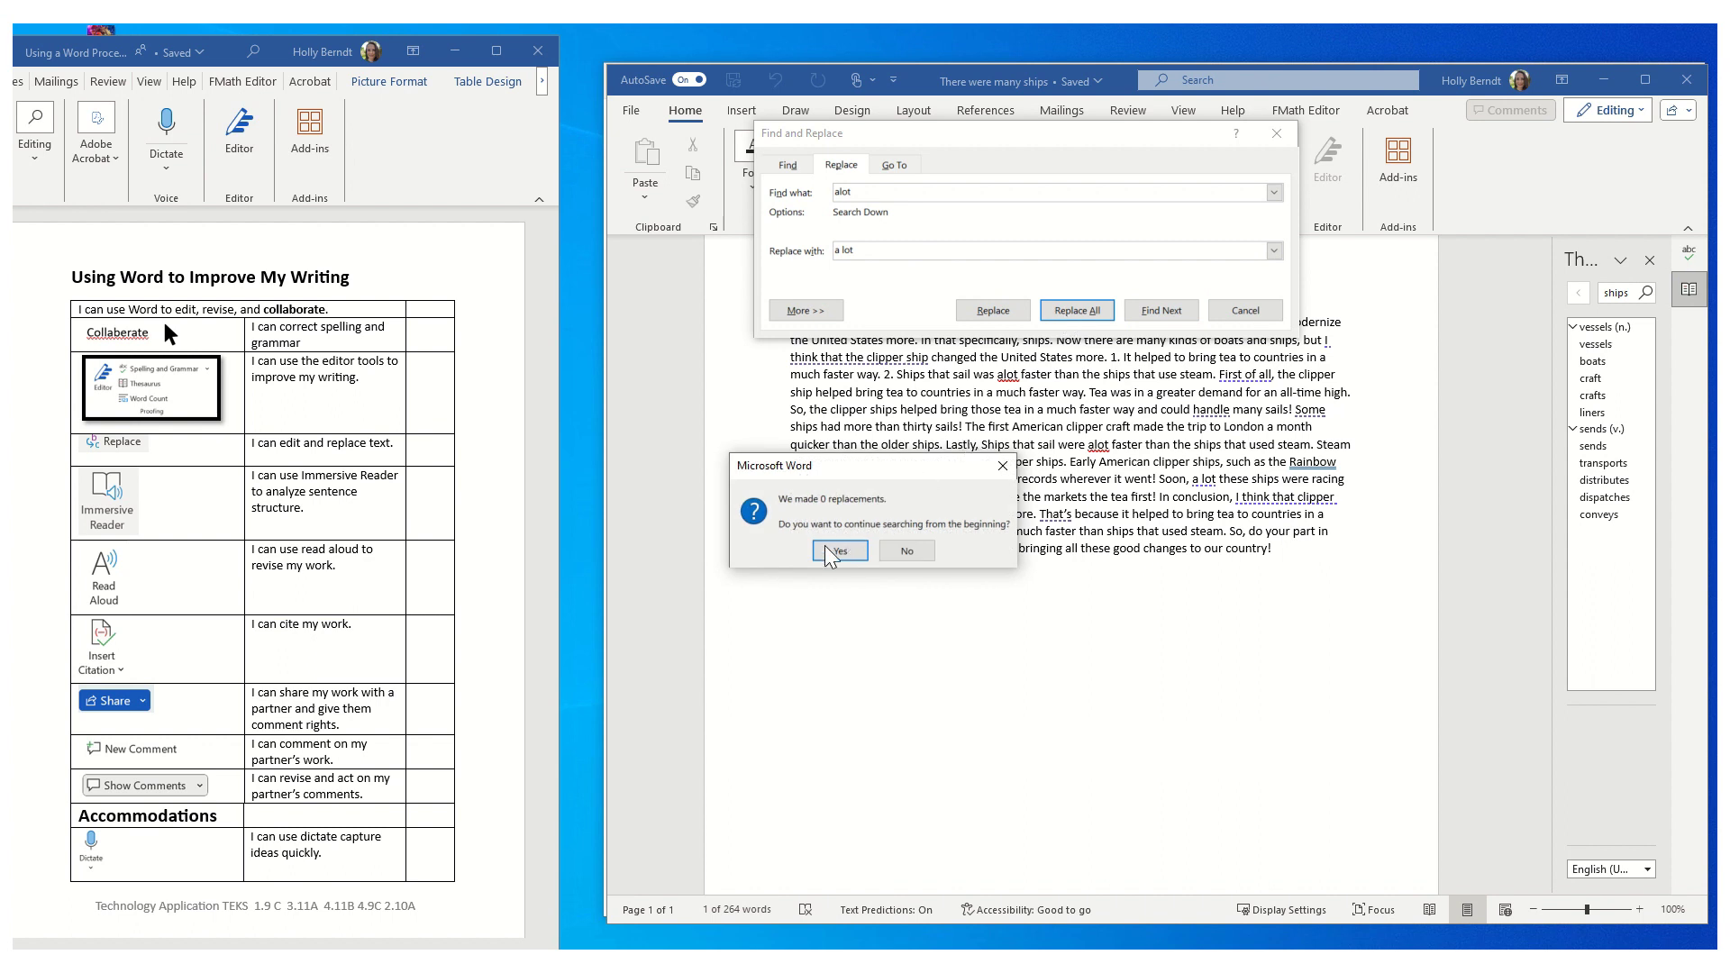
{"action": "left_click", "coordinate": [841, 550]}
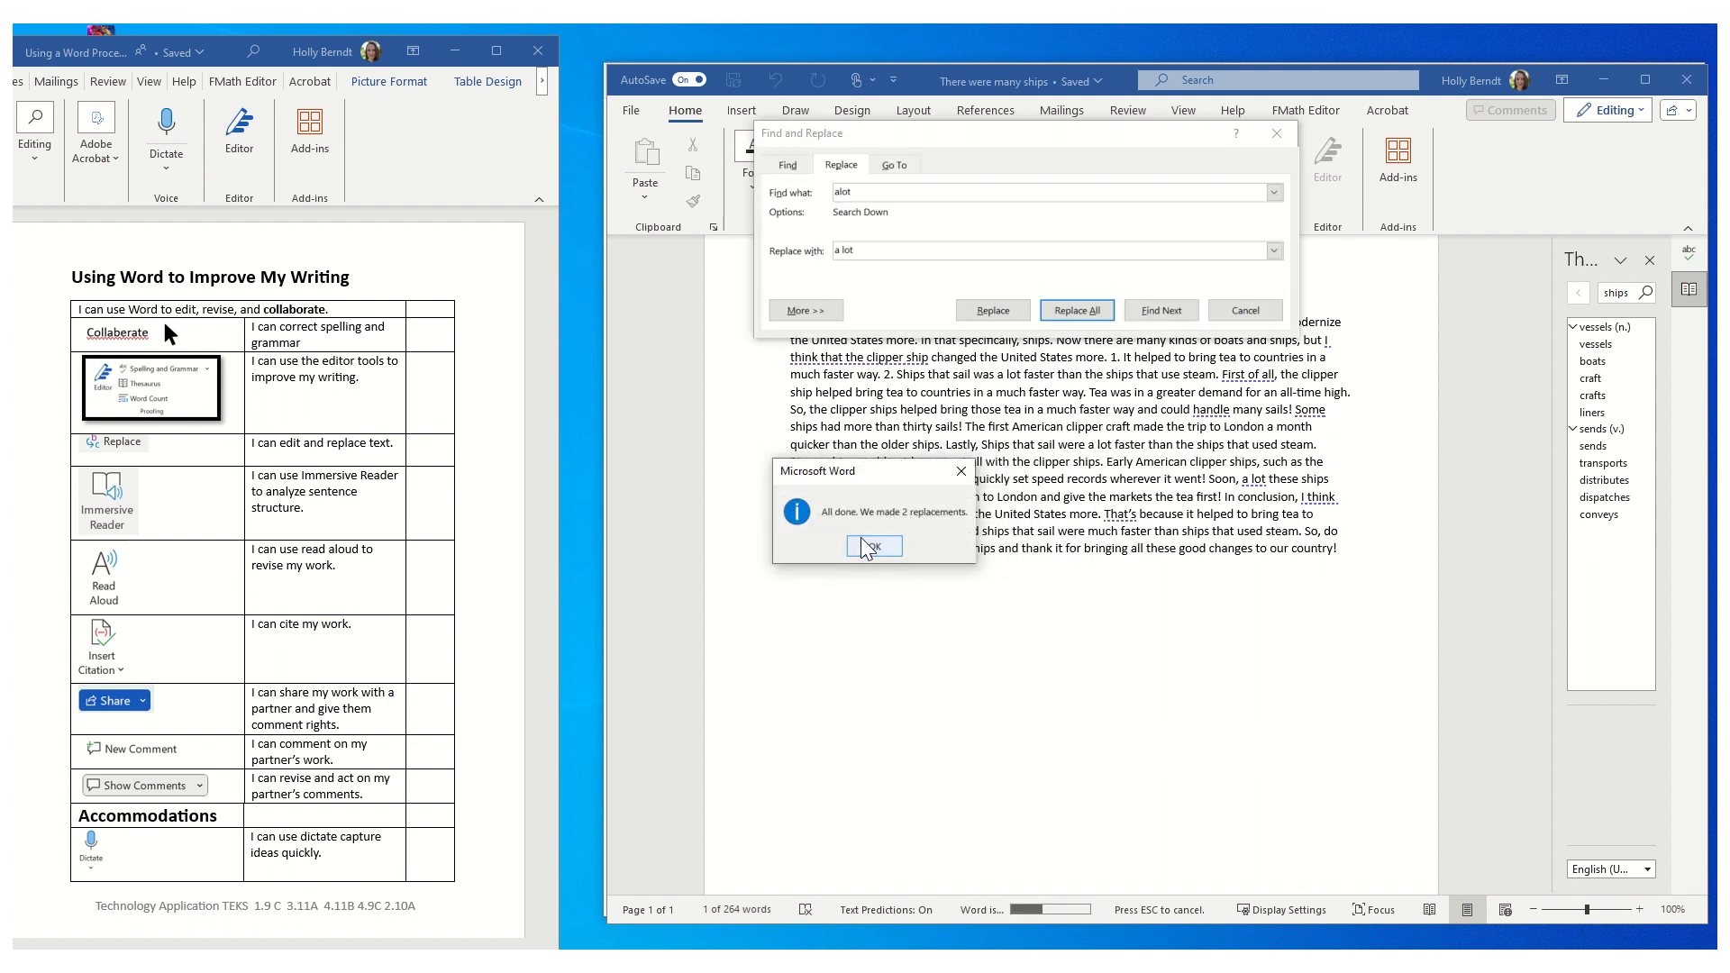
{"action": "left_click", "coordinate": [867, 546]}
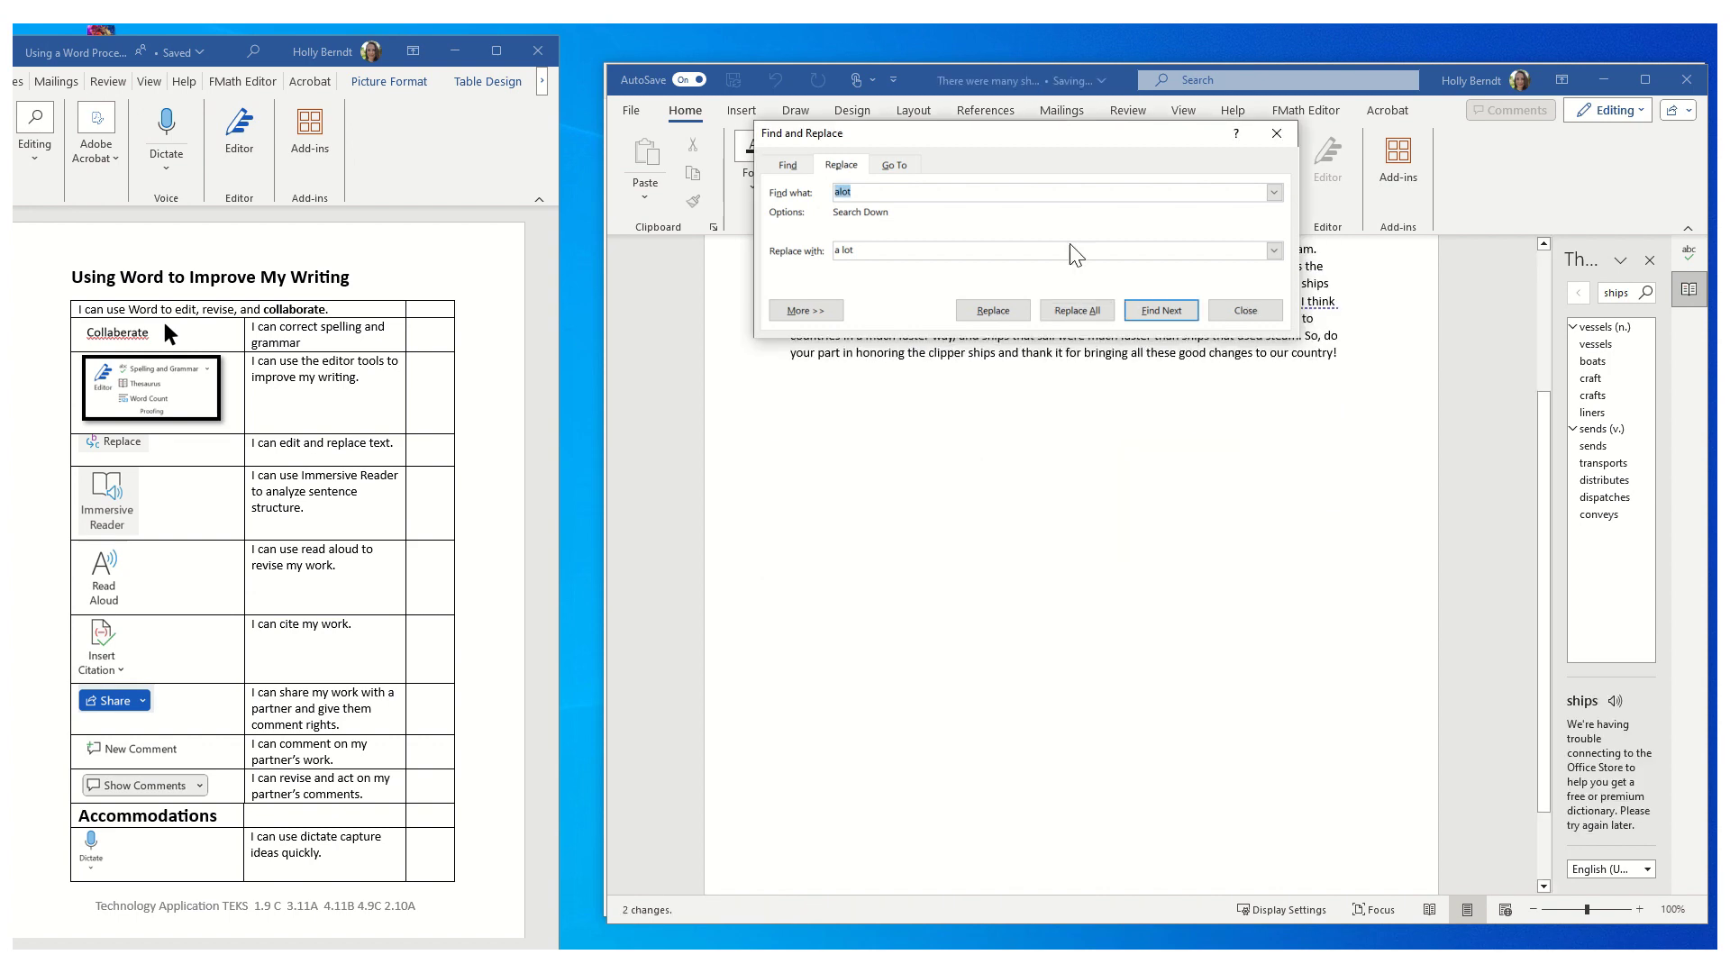
{"action": "left_click", "coordinate": [1280, 134]}
{"action": "left_click", "coordinate": [1298, 472]}
{"action": "scroll", "coordinate": [1290, 491], "scroll_direction": "up", "scroll_amount": 3}
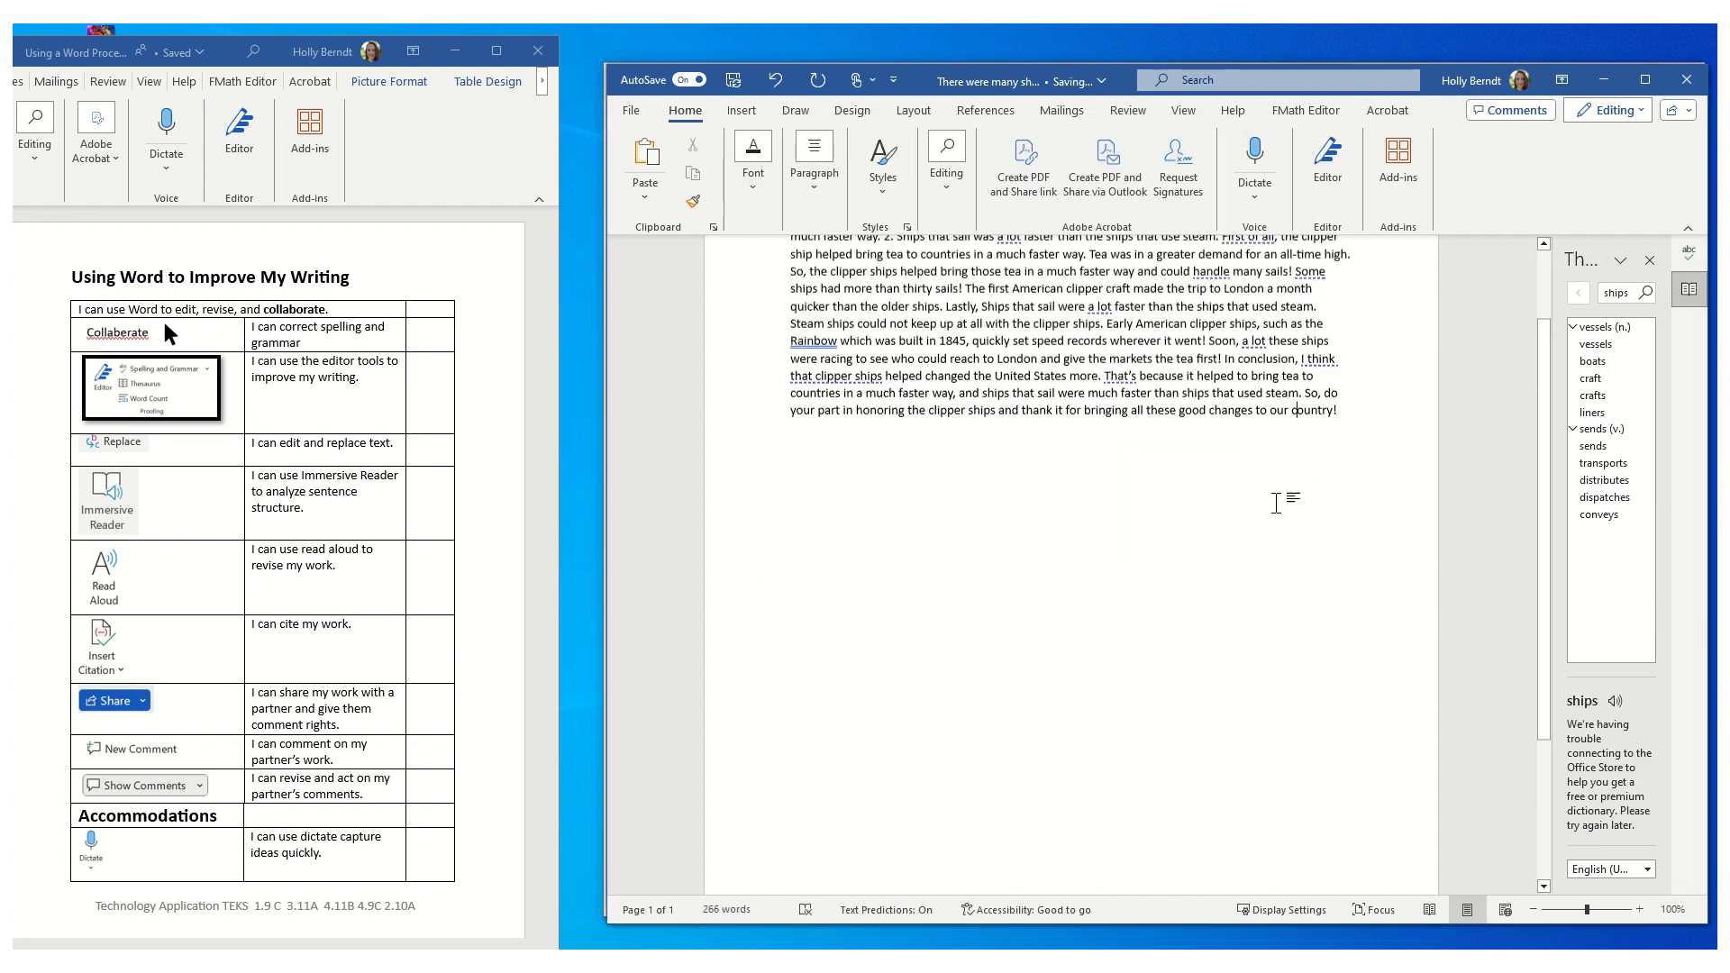
{"action": "scroll", "coordinate": [1266, 523], "scroll_direction": "up", "scroll_amount": 1}
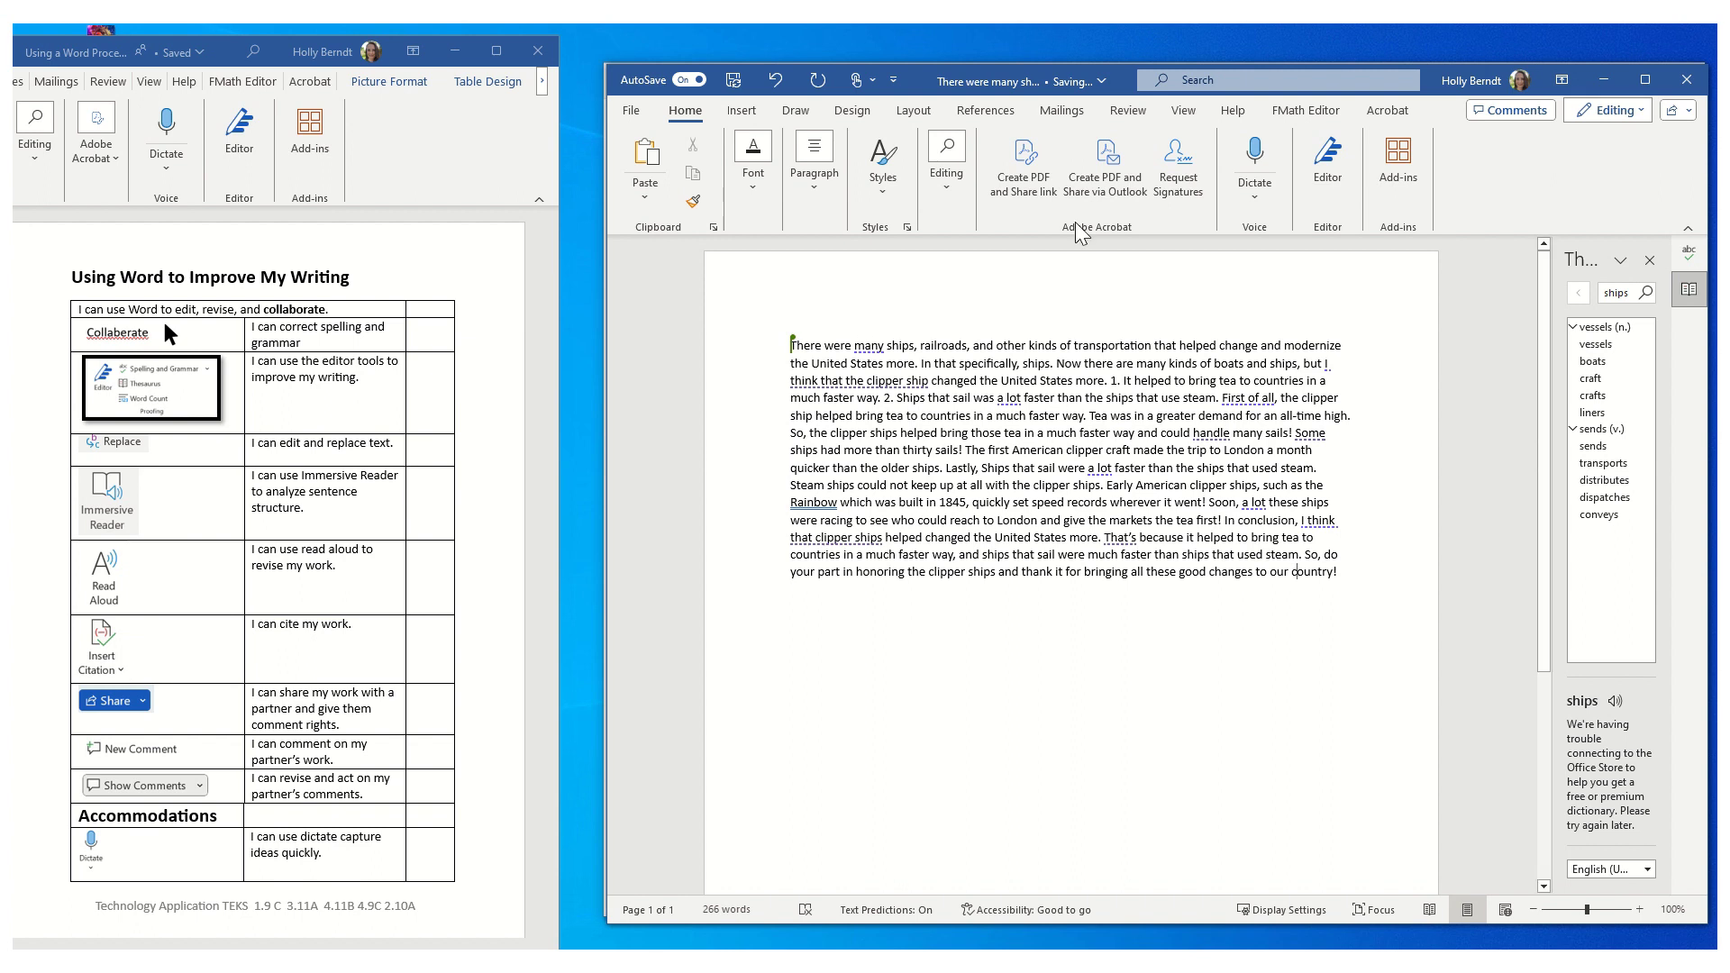
Step: View the new citation source form for the Journal Article type and close it without adding a source
{"action": "left_click", "coordinate": [981, 123]}
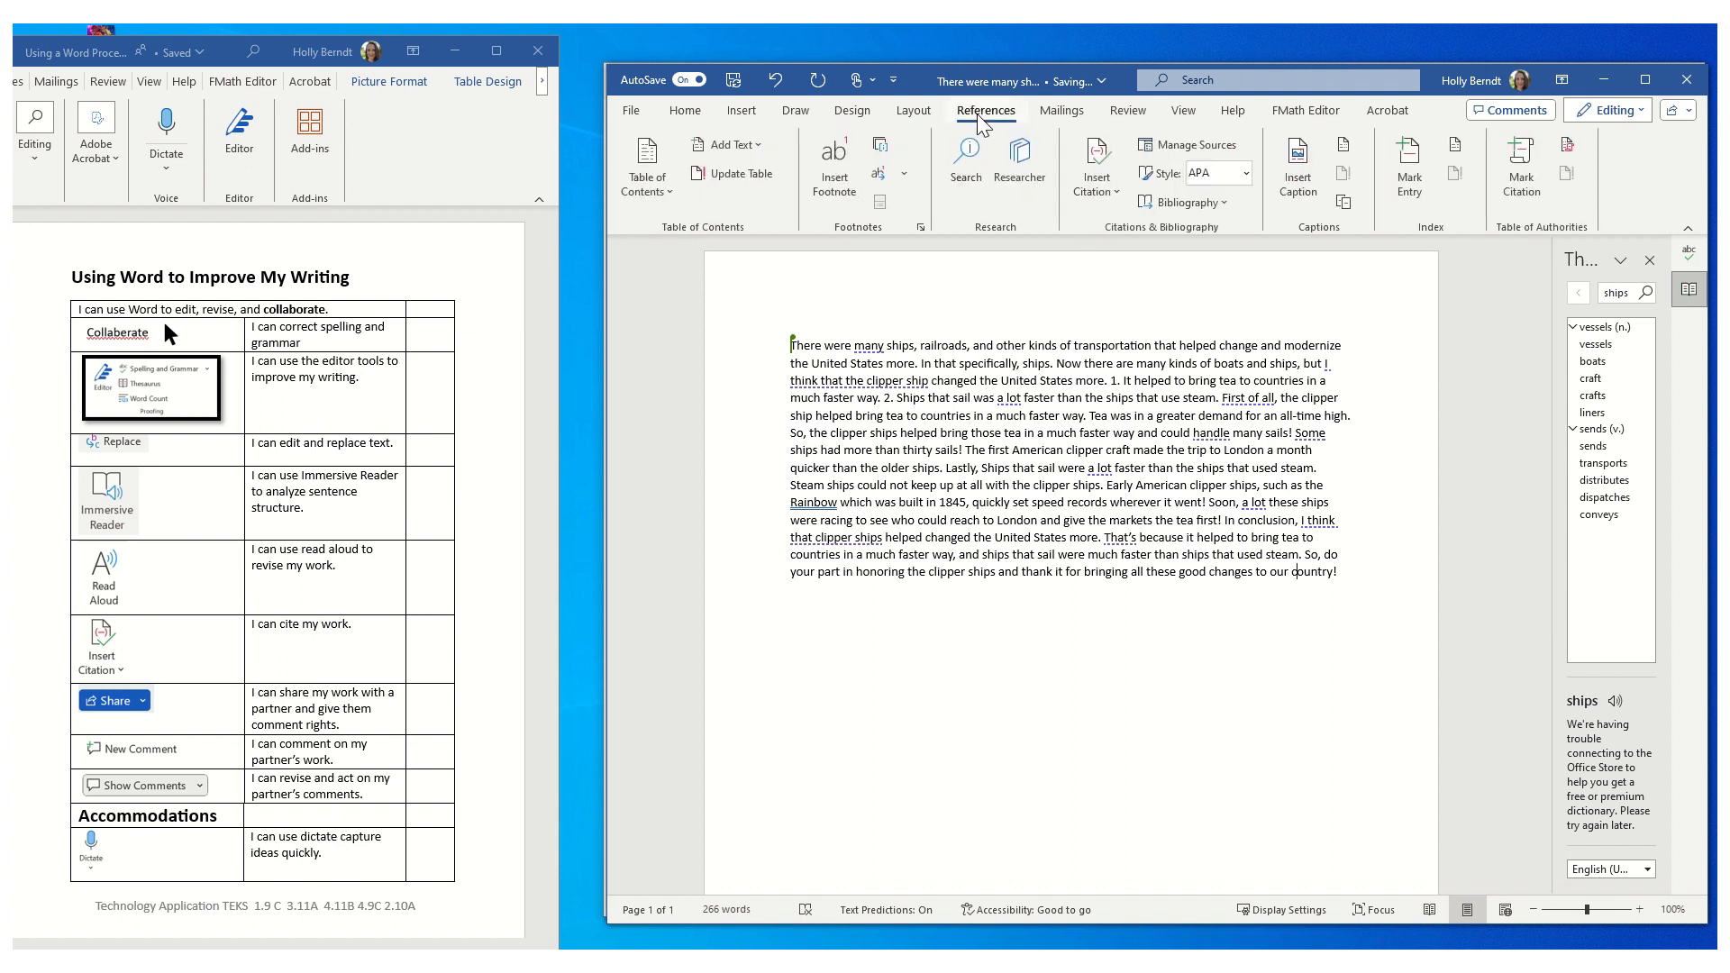
{"action": "left_click", "coordinate": [1101, 195]}
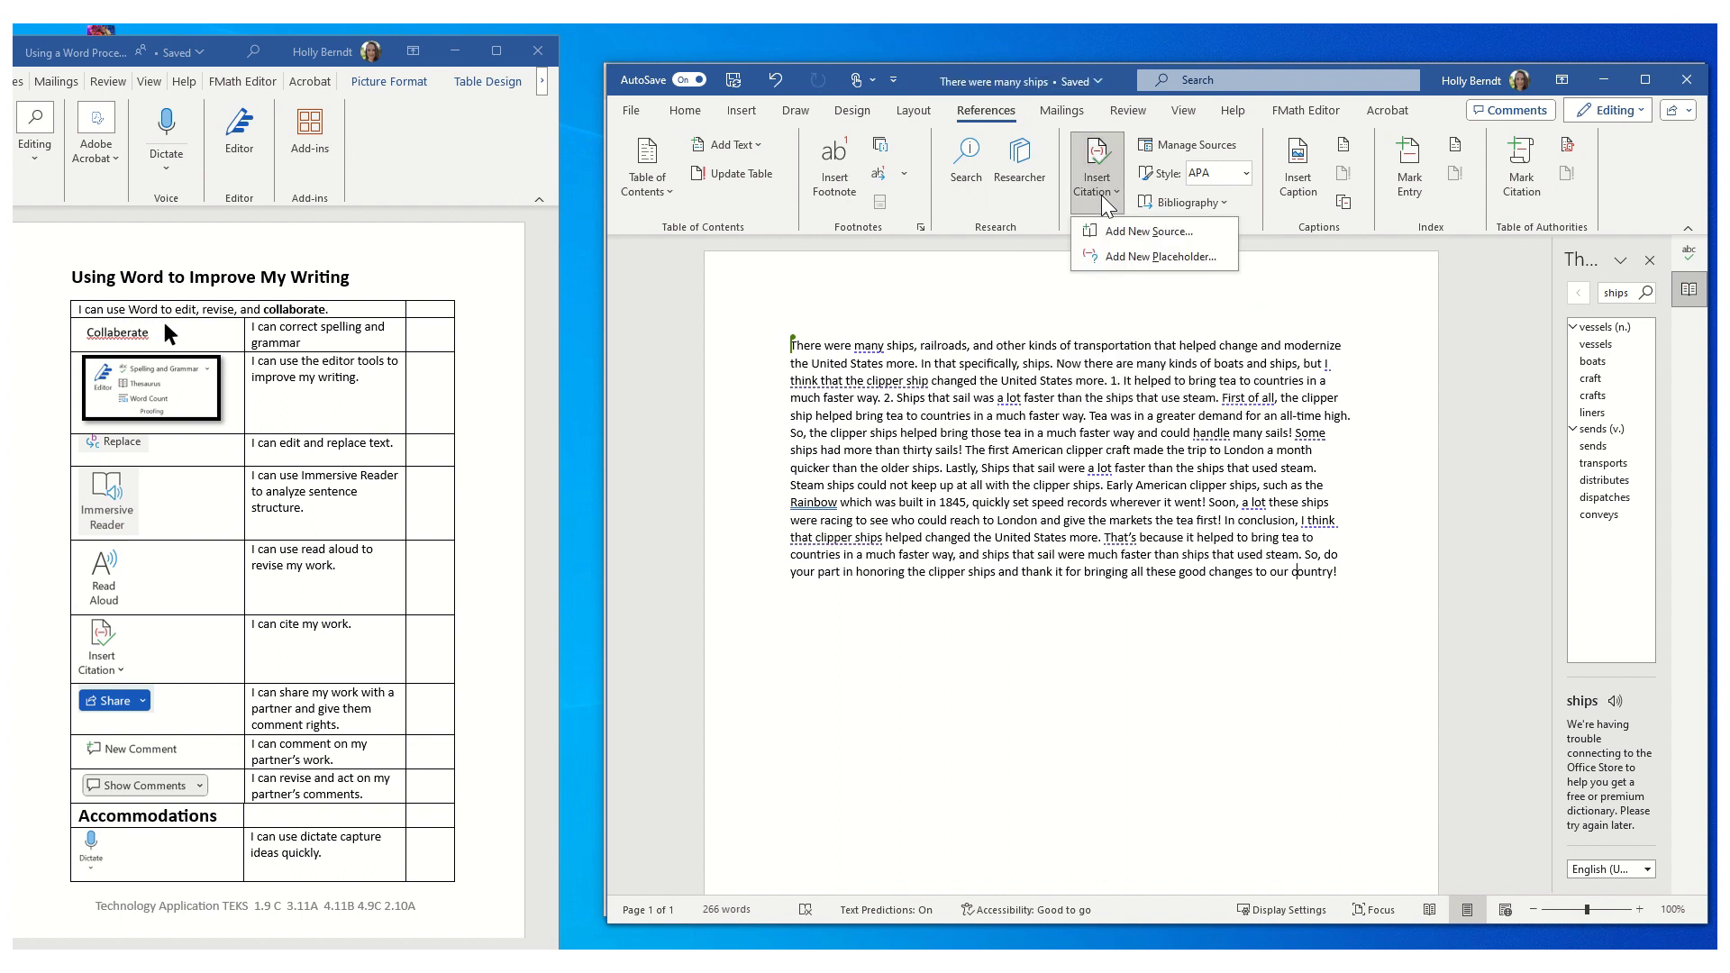
{"action": "left_click", "coordinate": [1141, 232]}
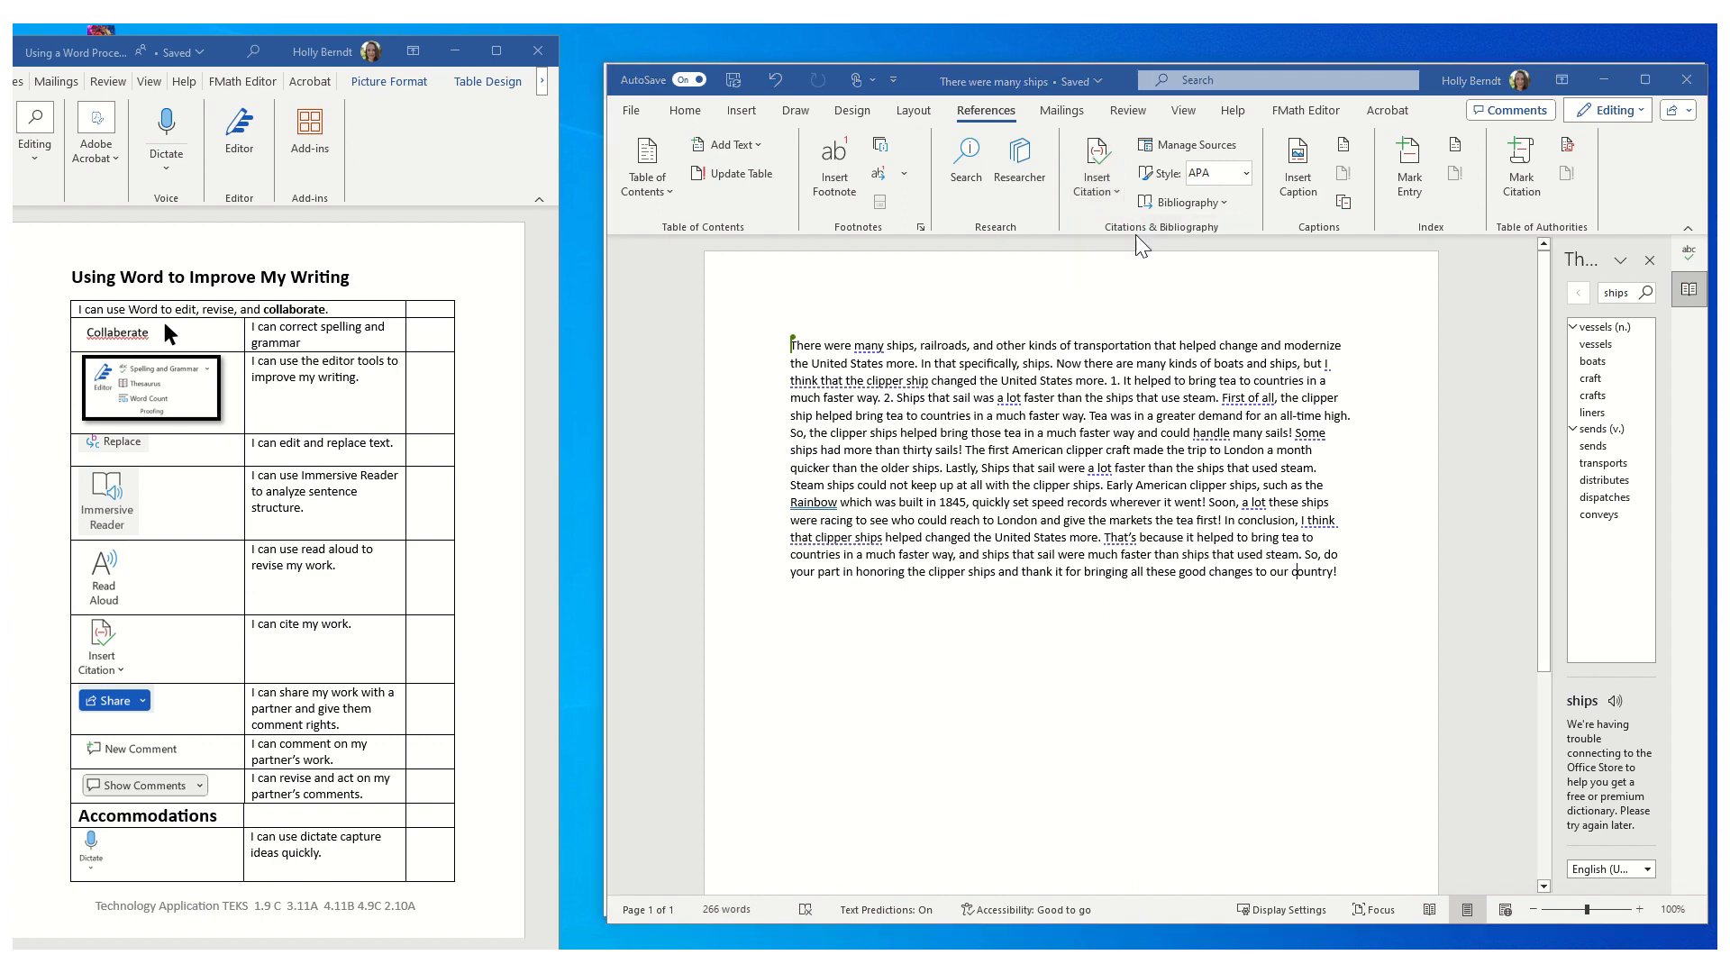
{"action": "left_click", "coordinate": [1154, 384]}
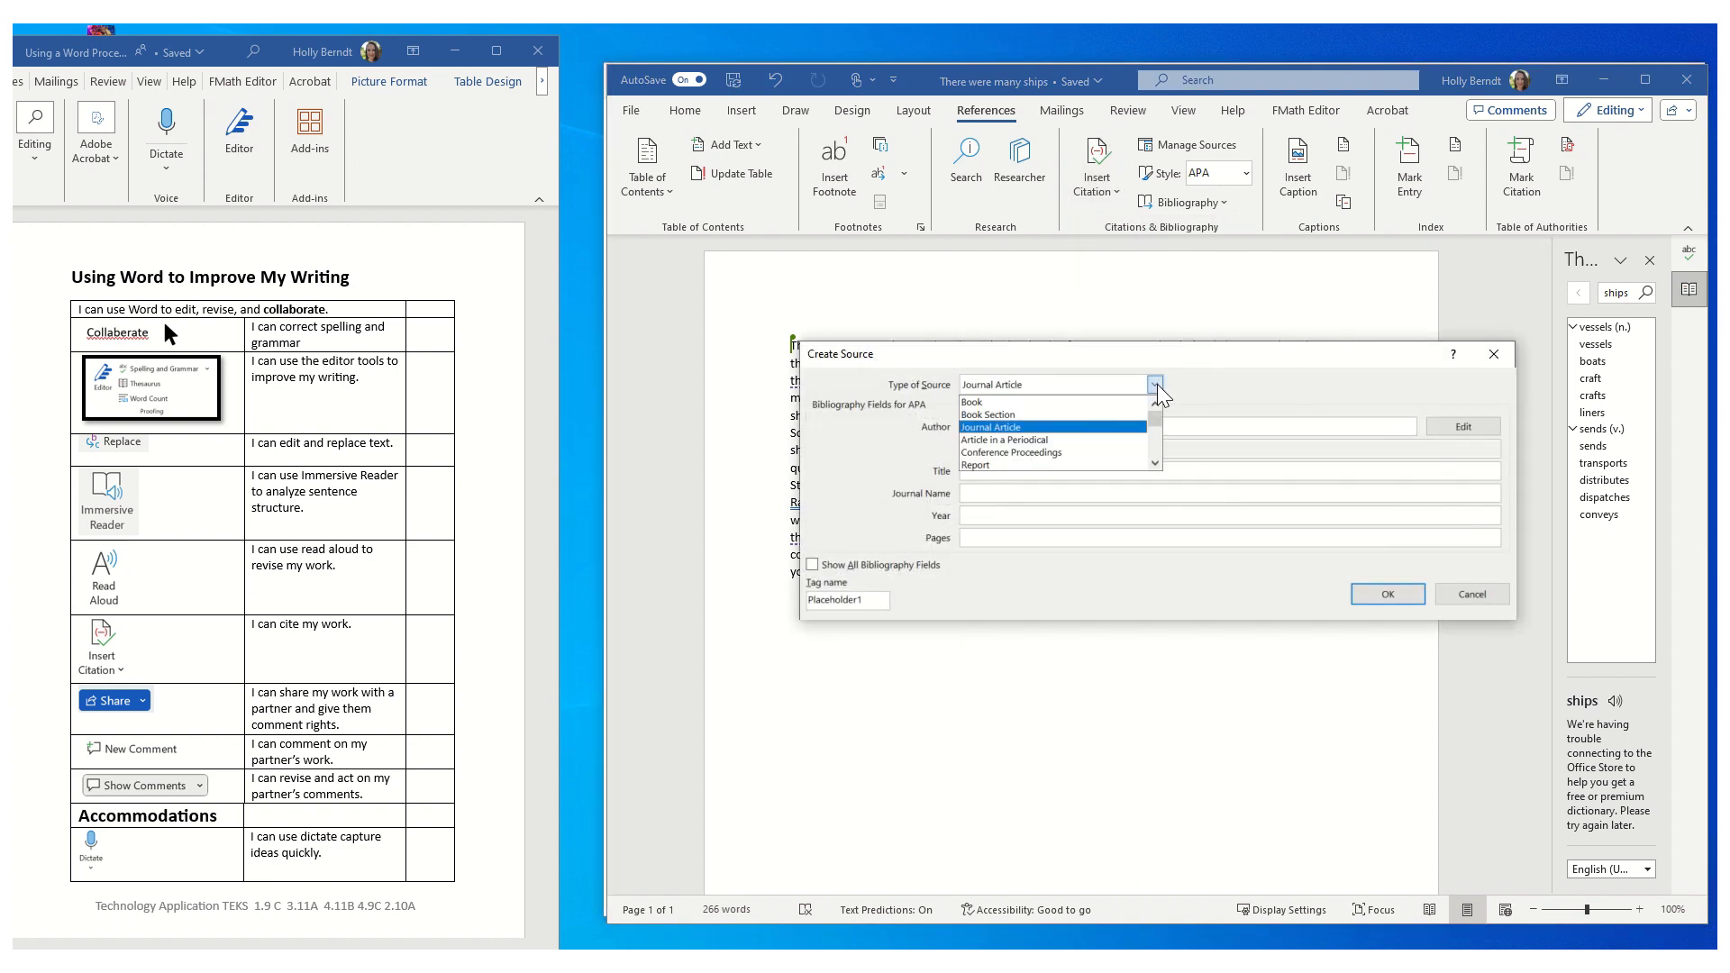
{"action": "left_click", "coordinate": [1095, 429]}
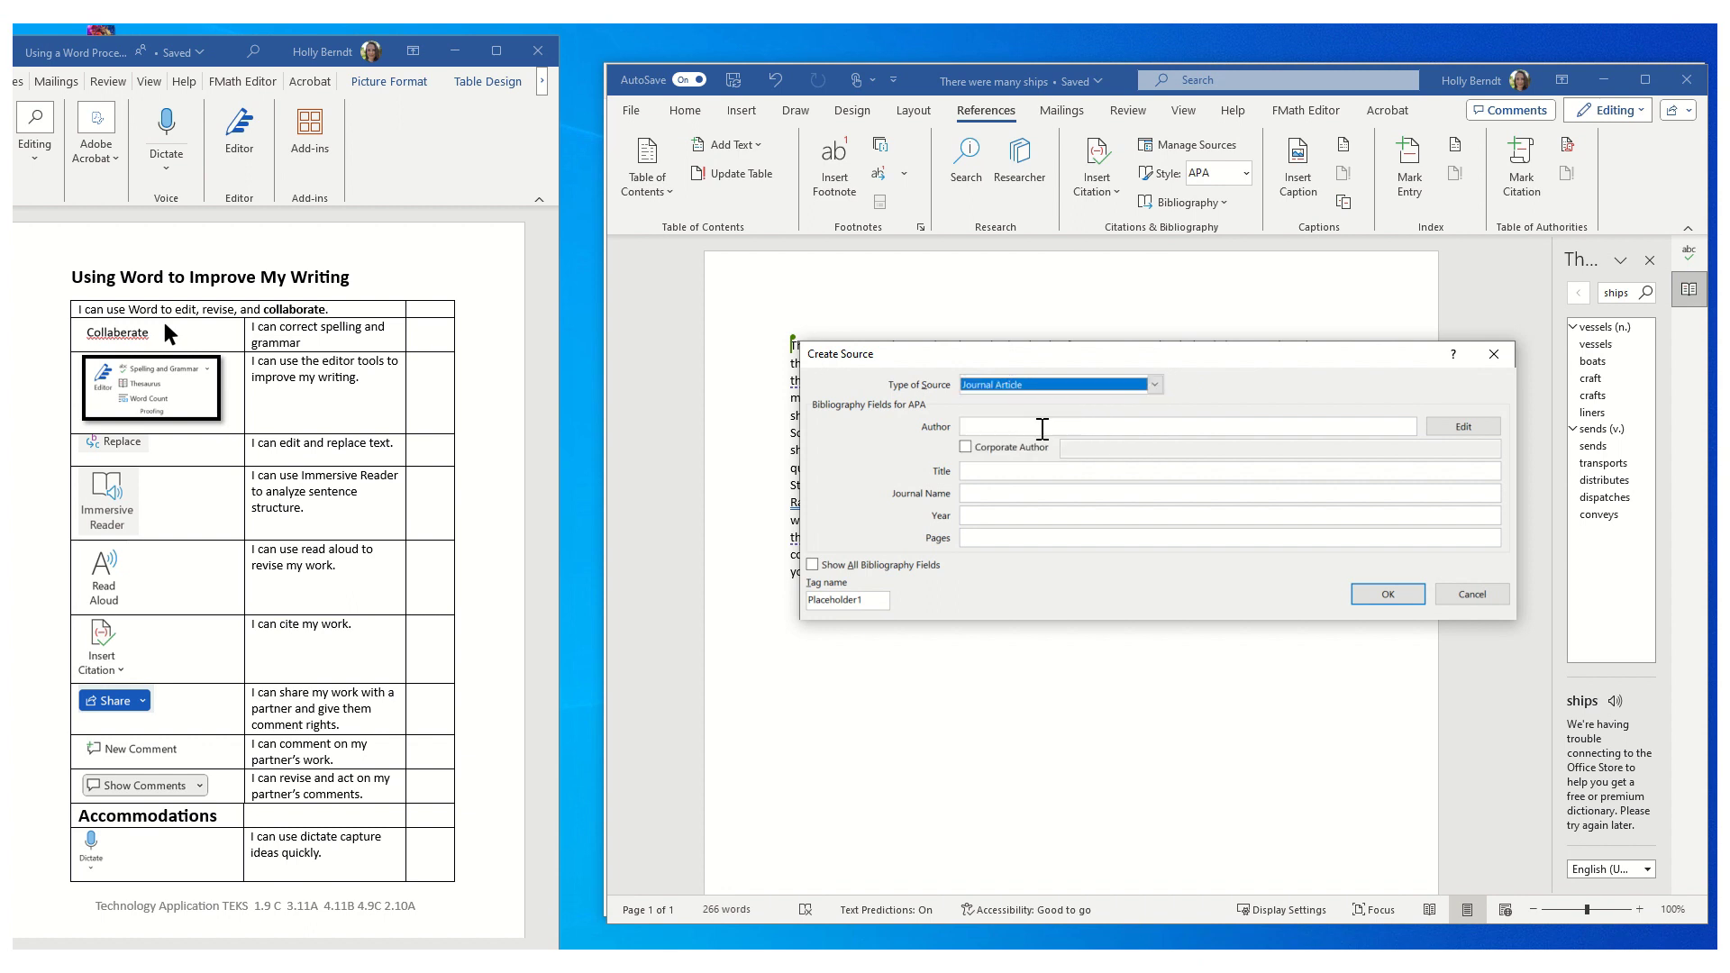
{"action": "left_click", "coordinate": [1010, 426]}
{"action": "left_click", "coordinate": [1012, 470]}
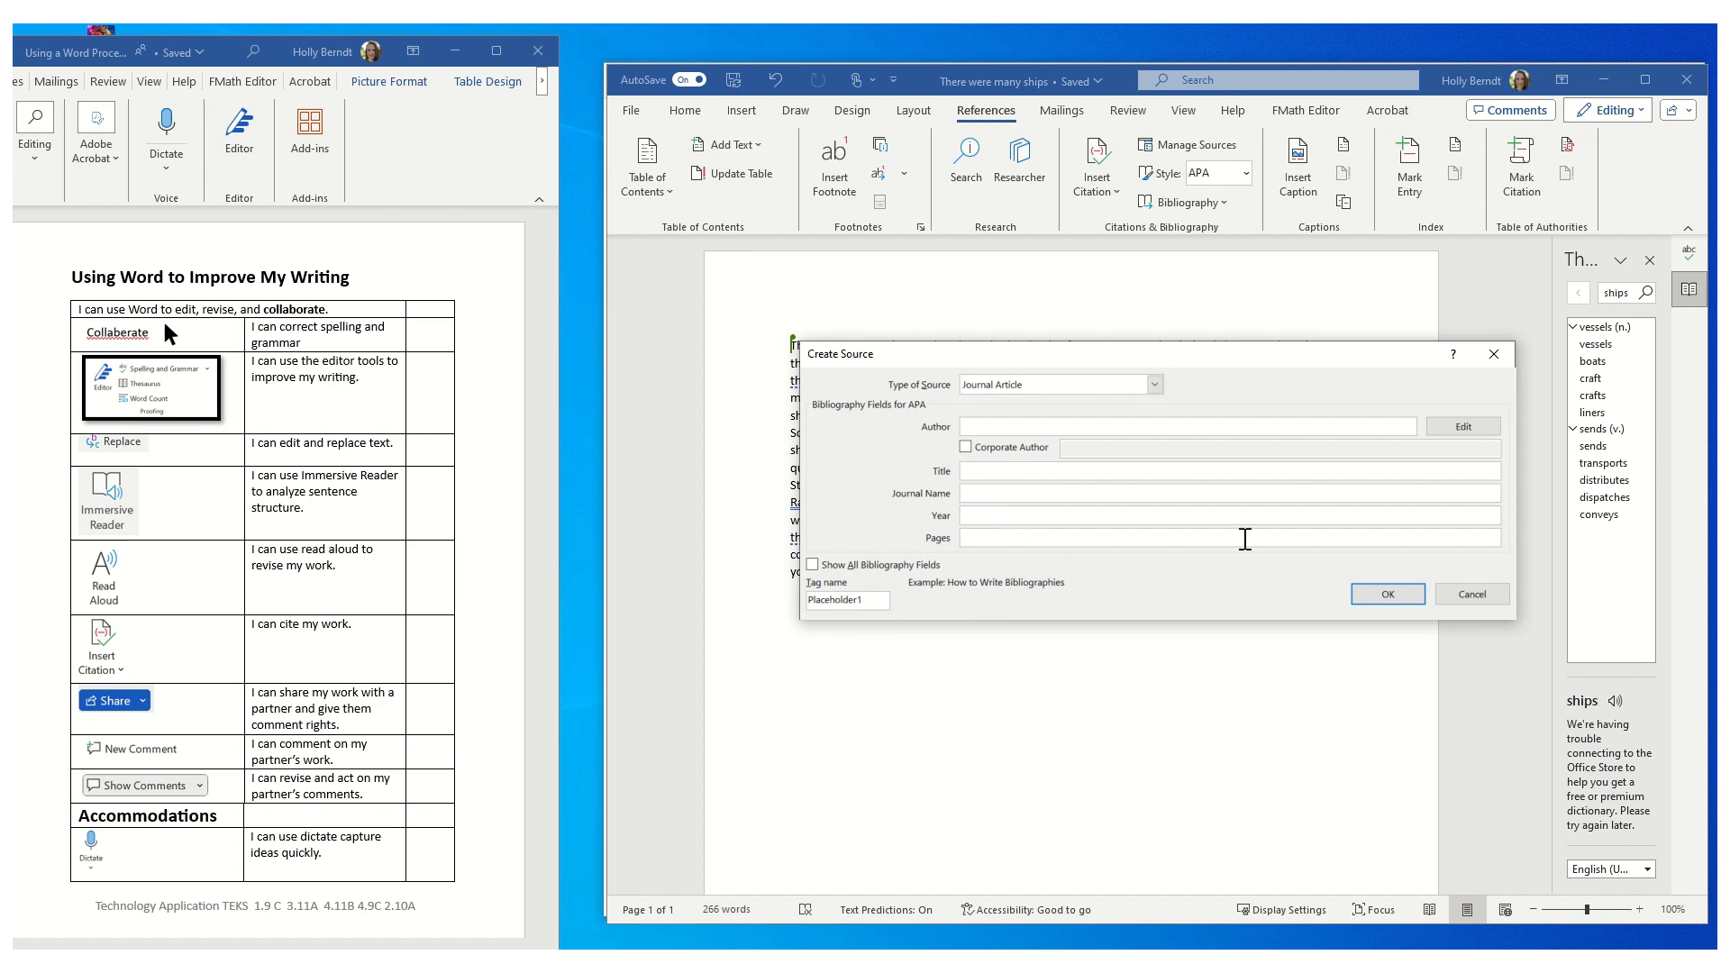
{"action": "left_click", "coordinate": [1494, 356]}
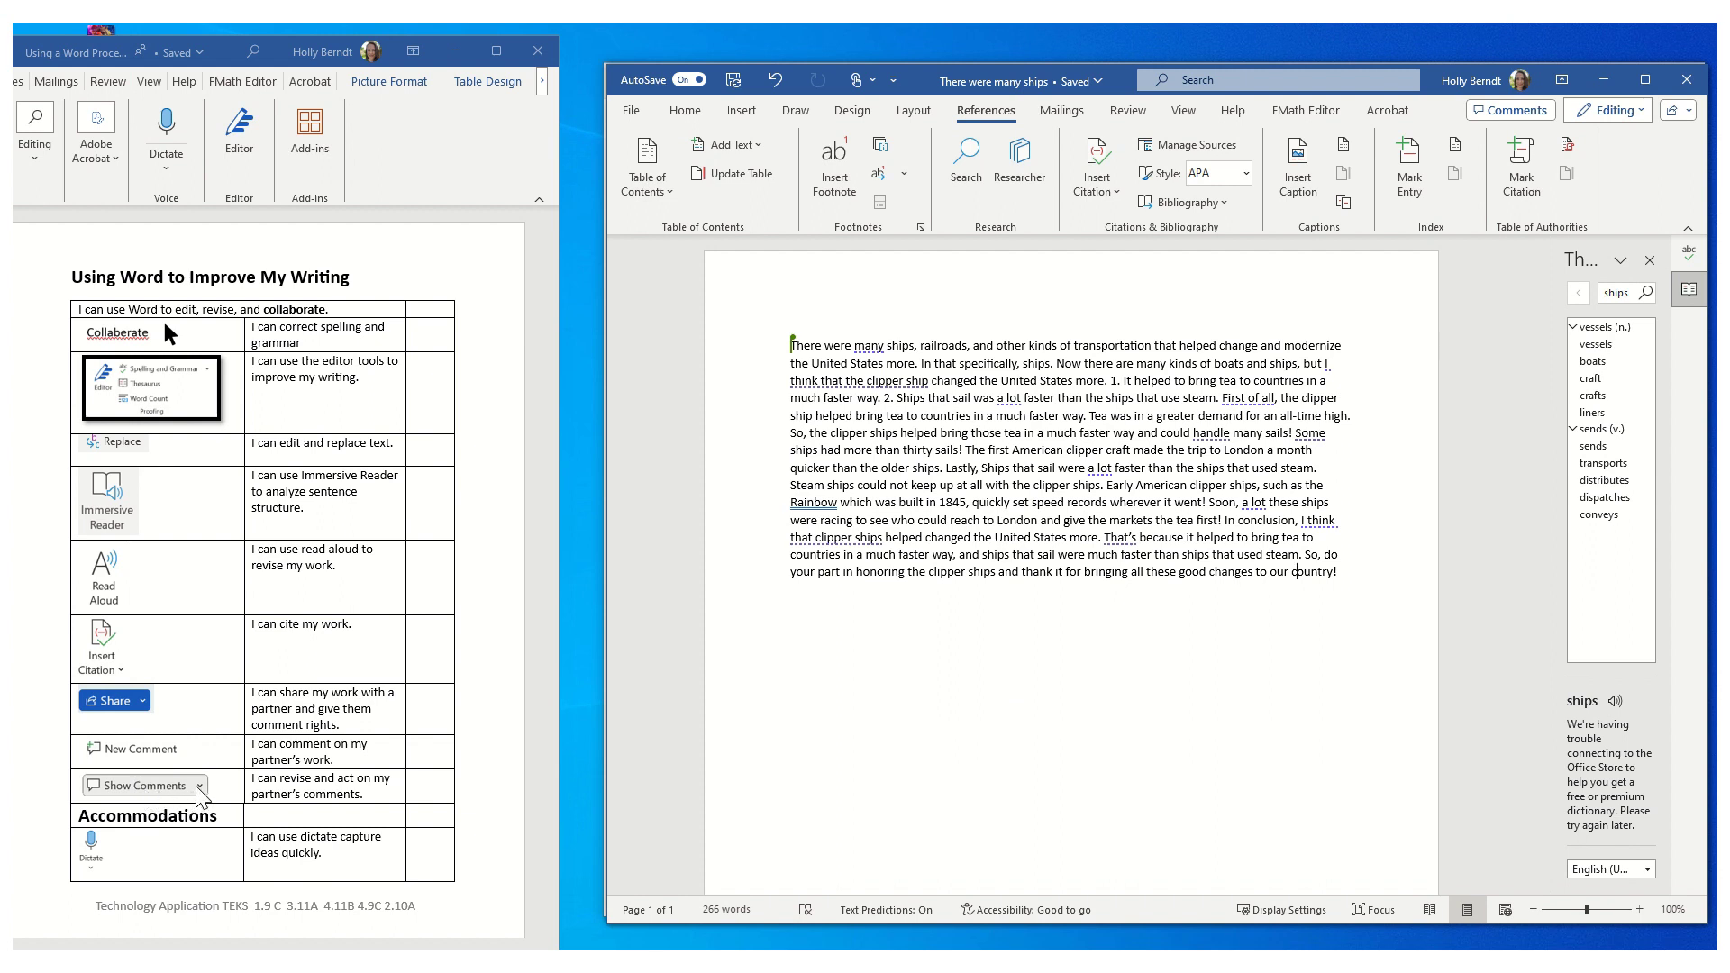
Step: Draft the comment "Remember that fact...." on "ships" in the "Lastly" sentence, and discard it
{"action": "left_click", "coordinate": [1130, 112]}
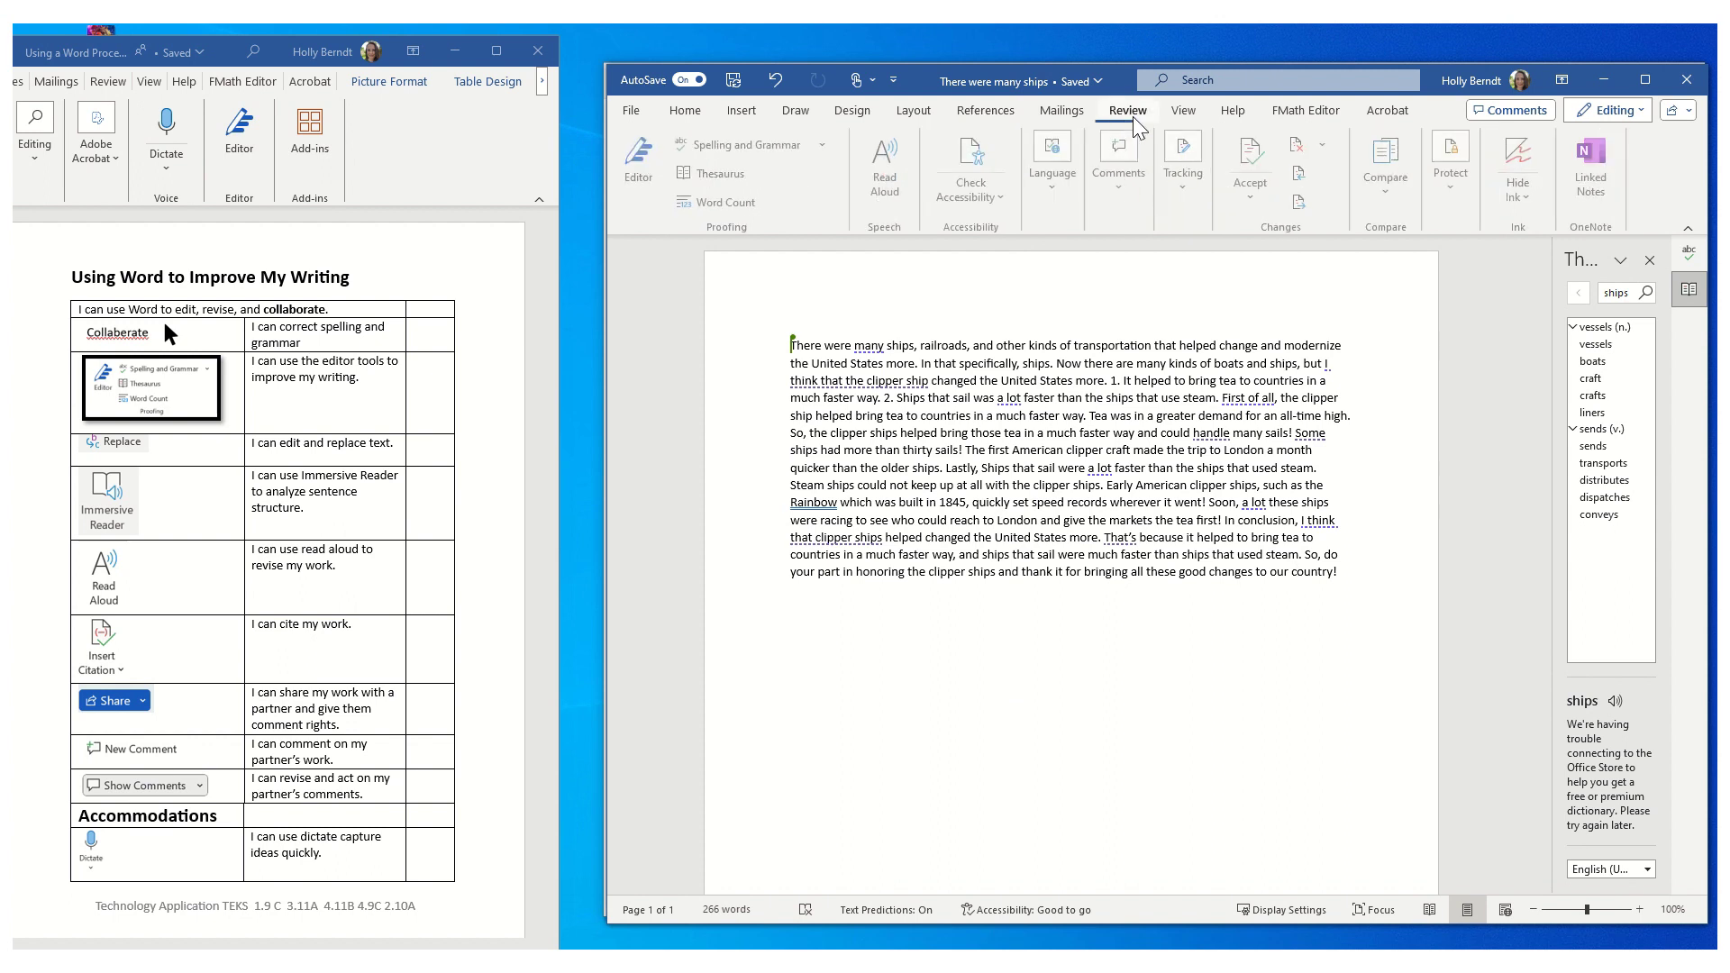
{"action": "left_click", "coordinate": [1134, 183]}
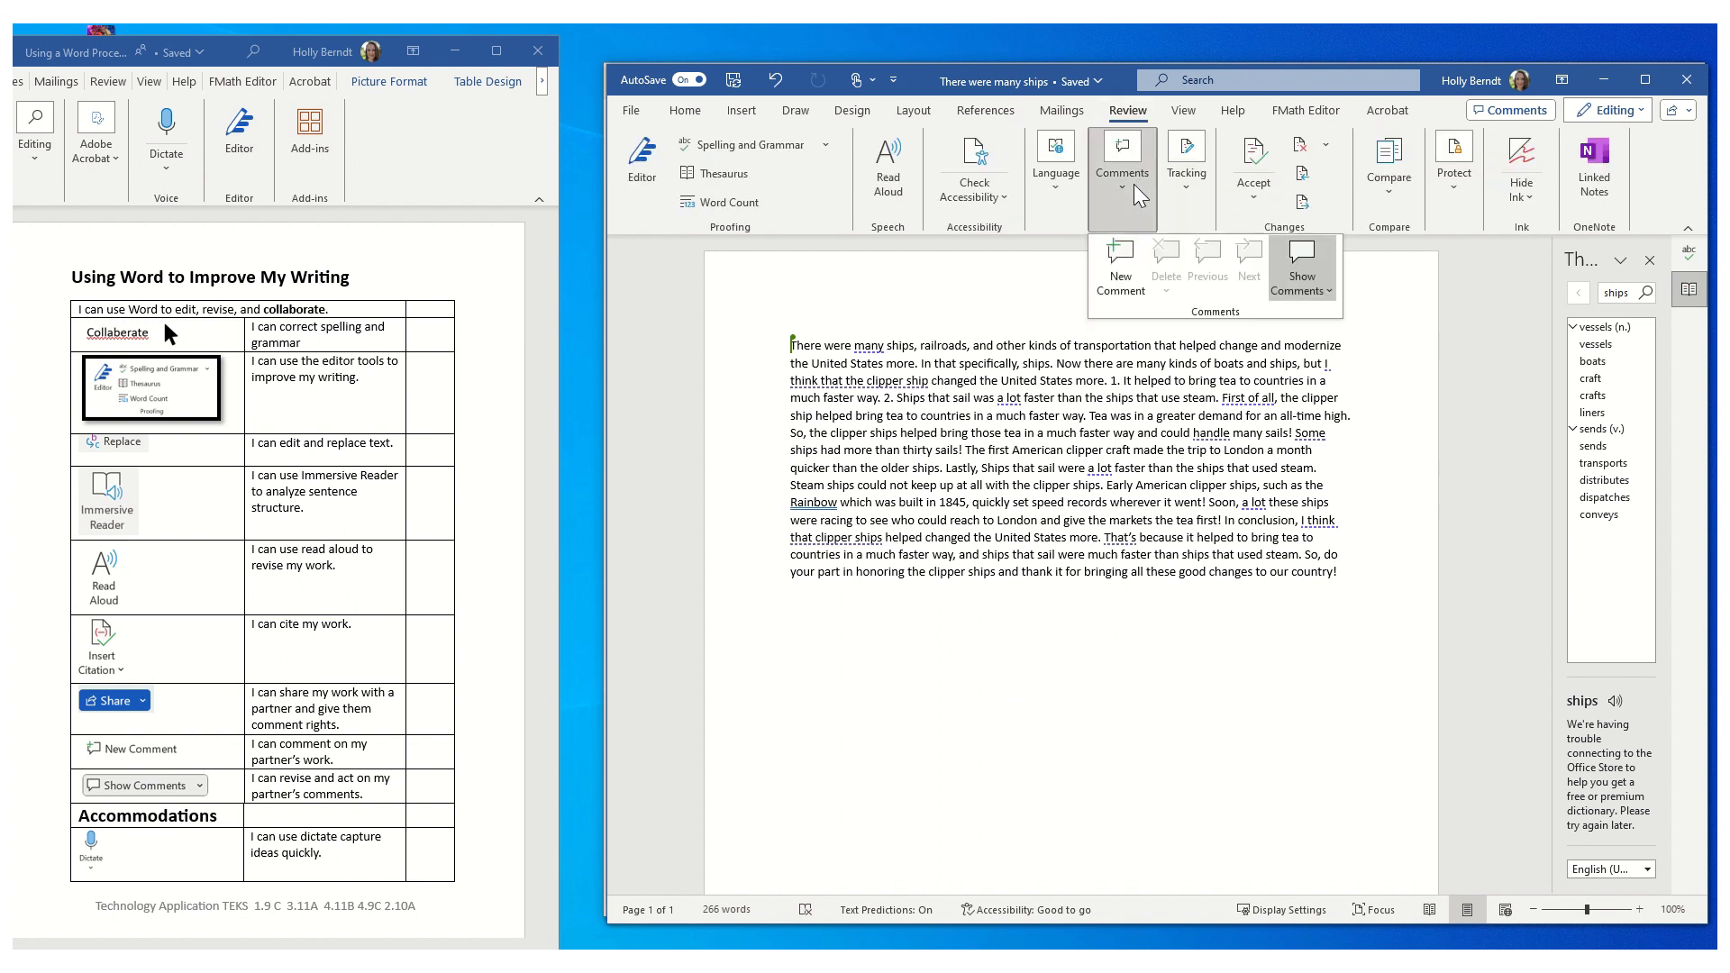
{"action": "left_click", "coordinate": [1199, 496]}
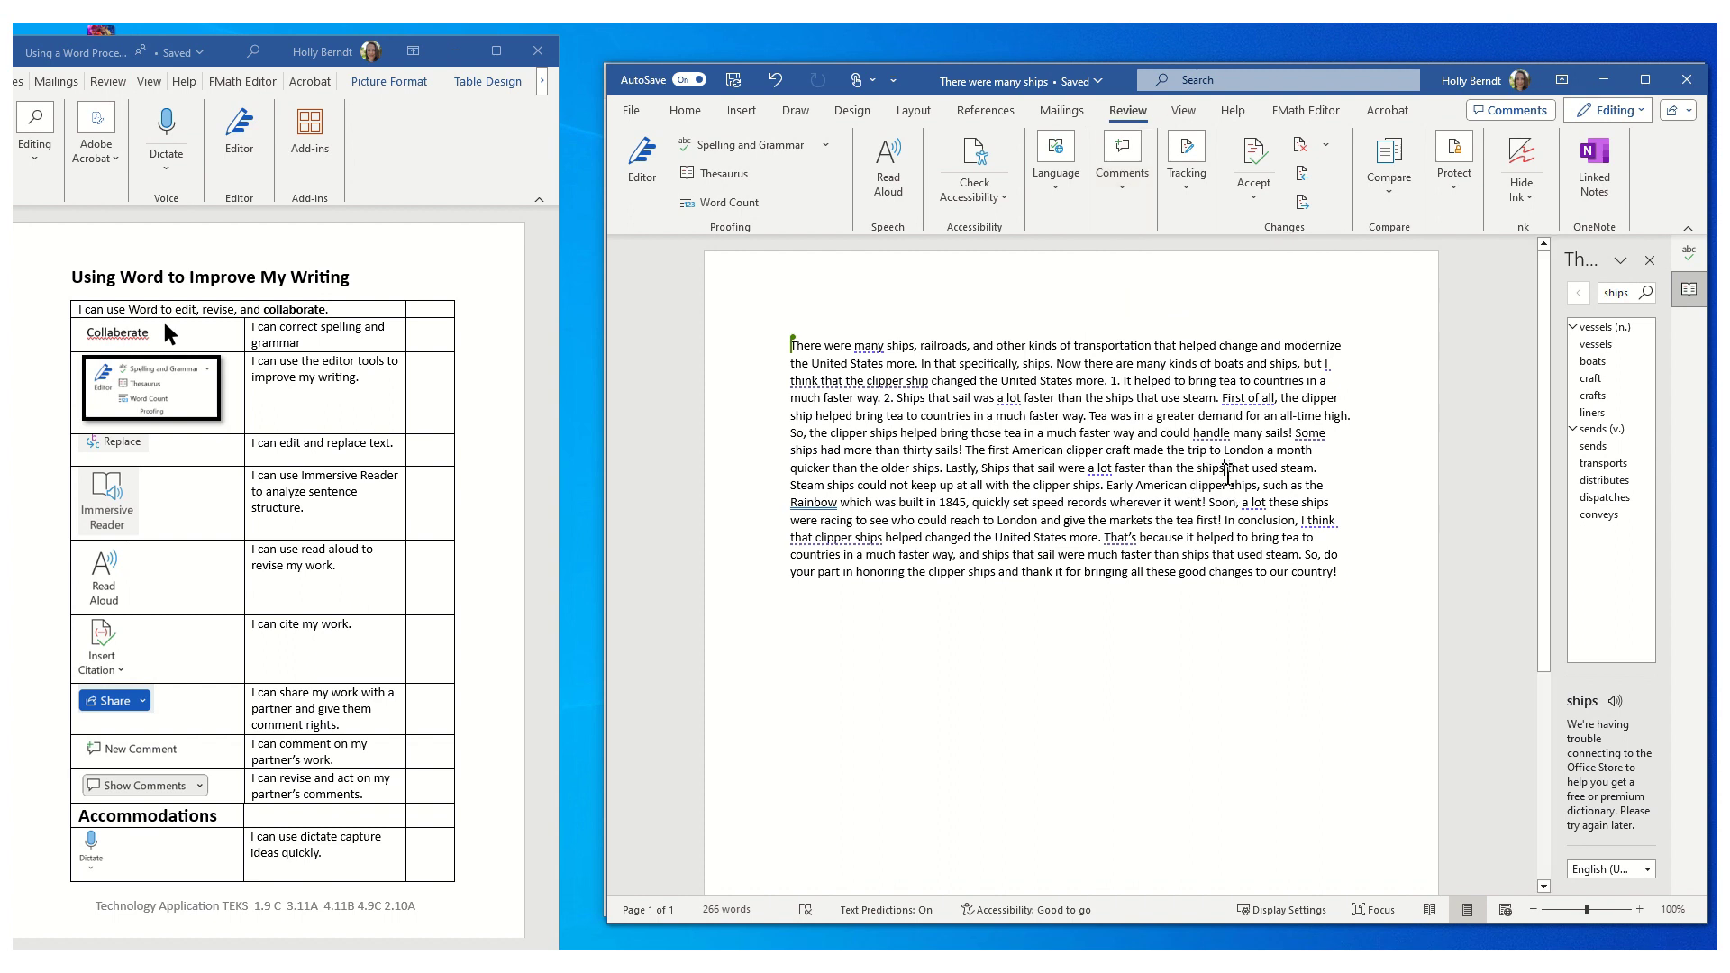
{"action": "left_click", "coordinate": [1130, 191]}
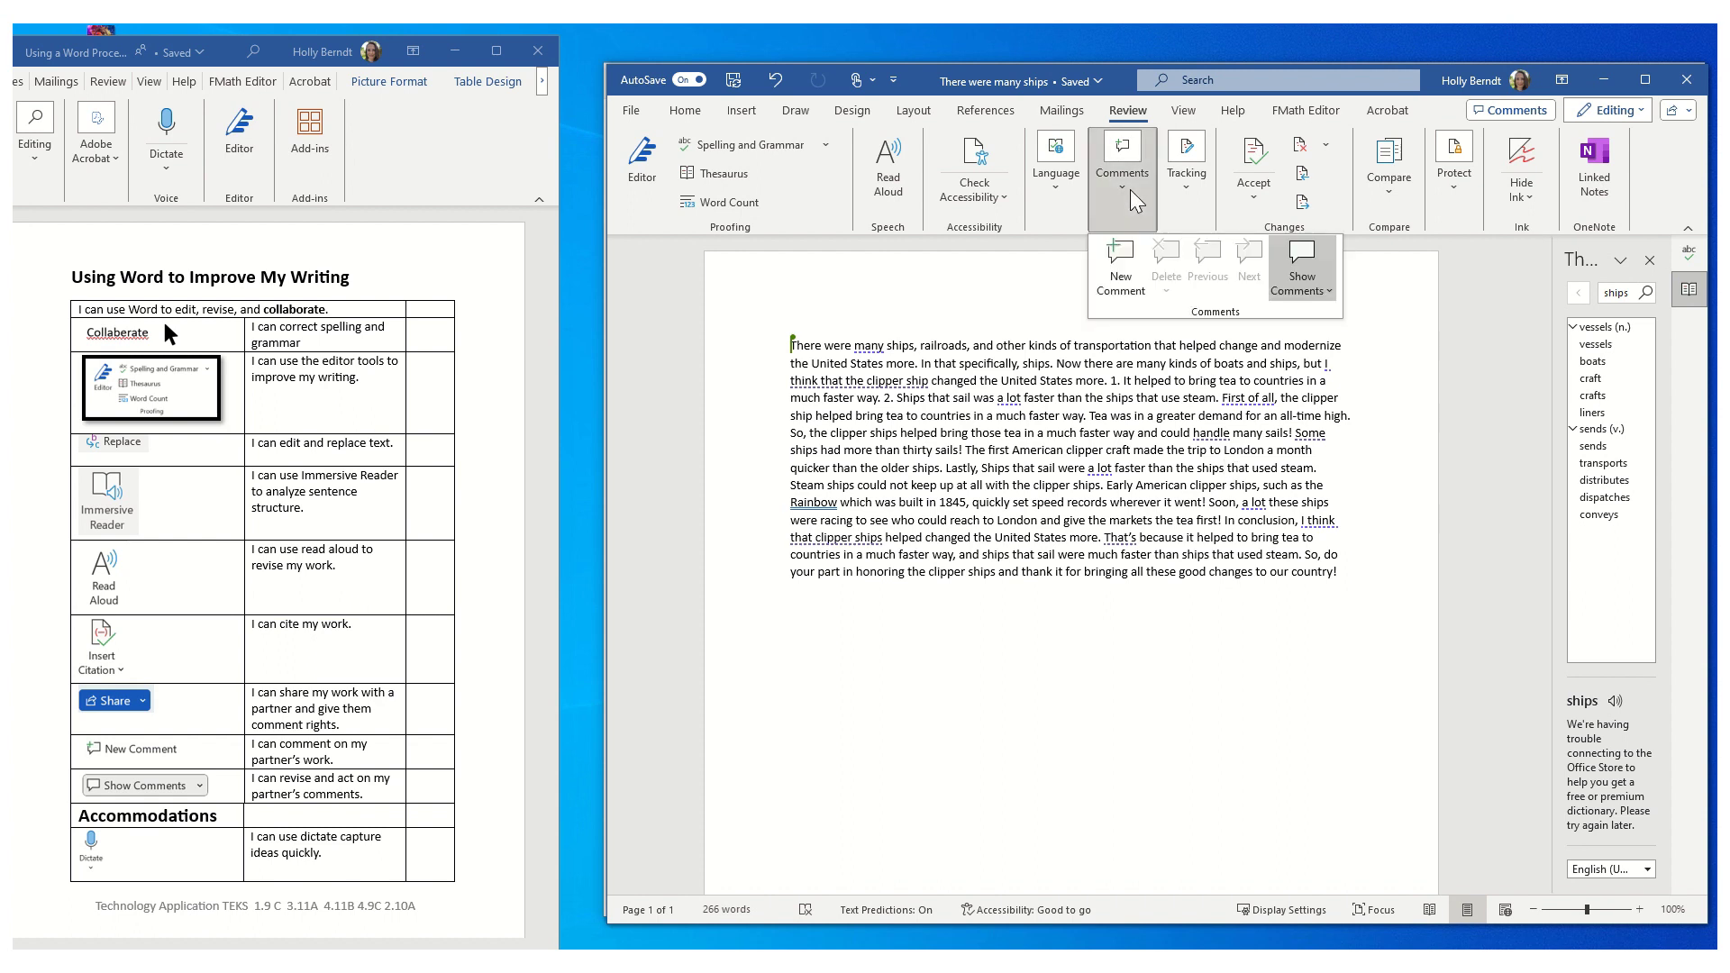
{"action": "left_click", "coordinate": [1118, 267]}
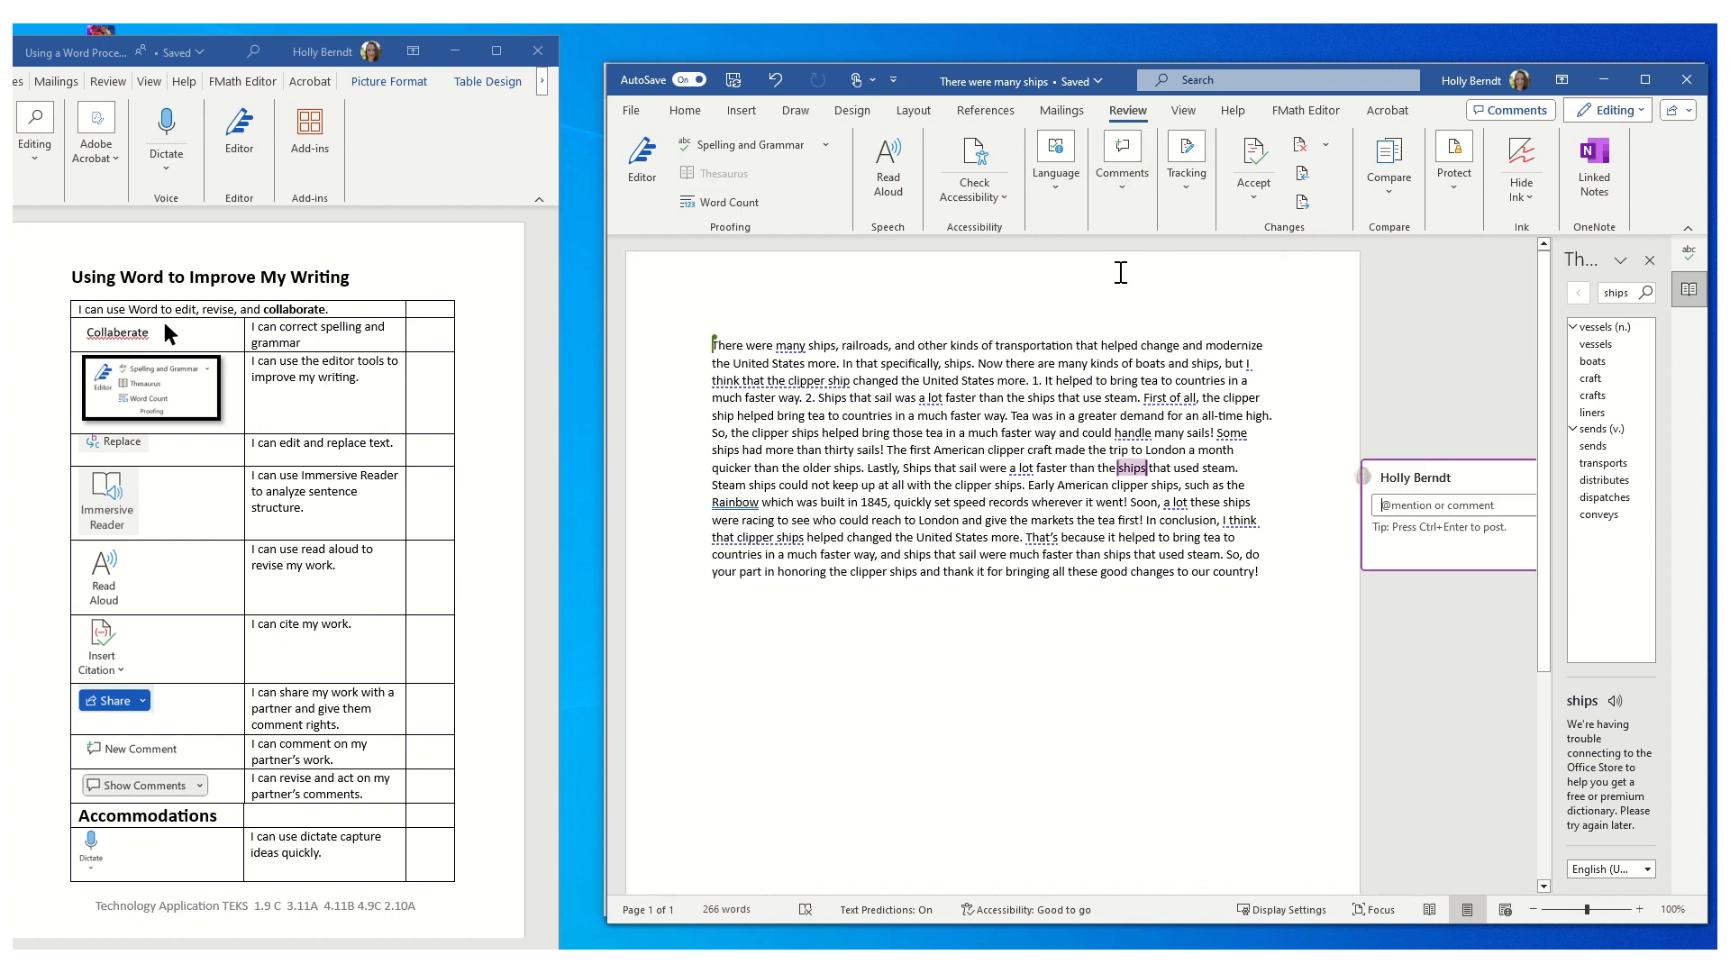
{"action": "type", "text": "Re"}
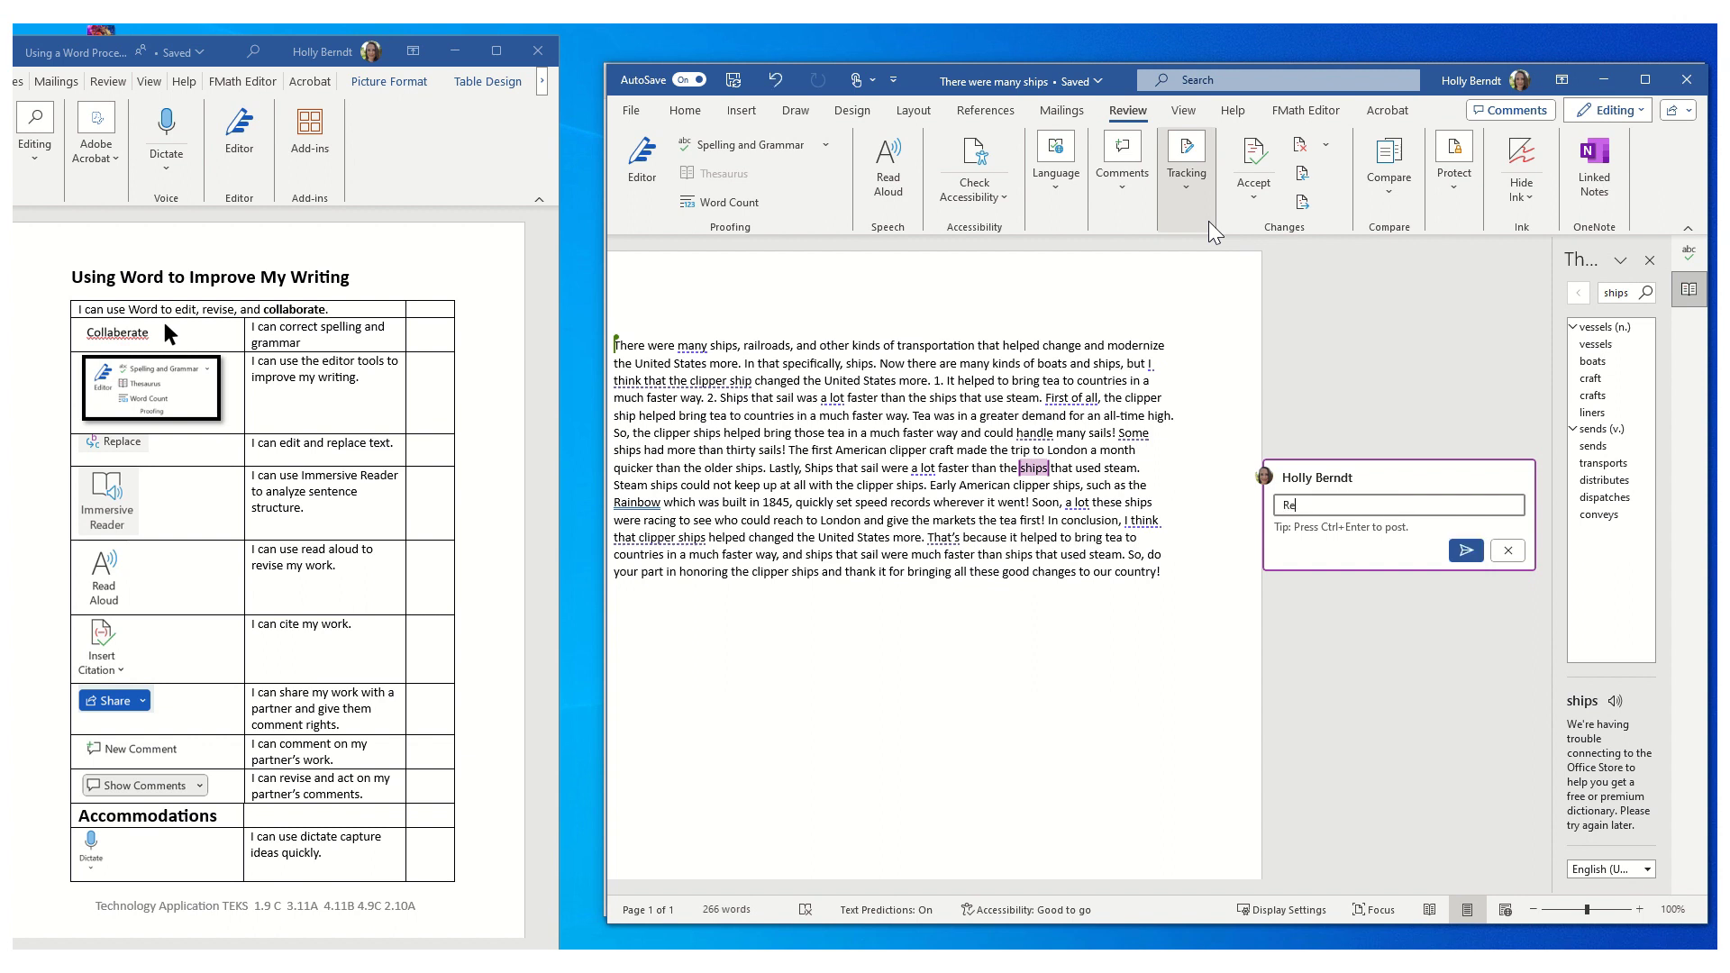
{"action": "type", "text": "member that fact...."}
{"action": "left_click", "coordinate": [1198, 661]}
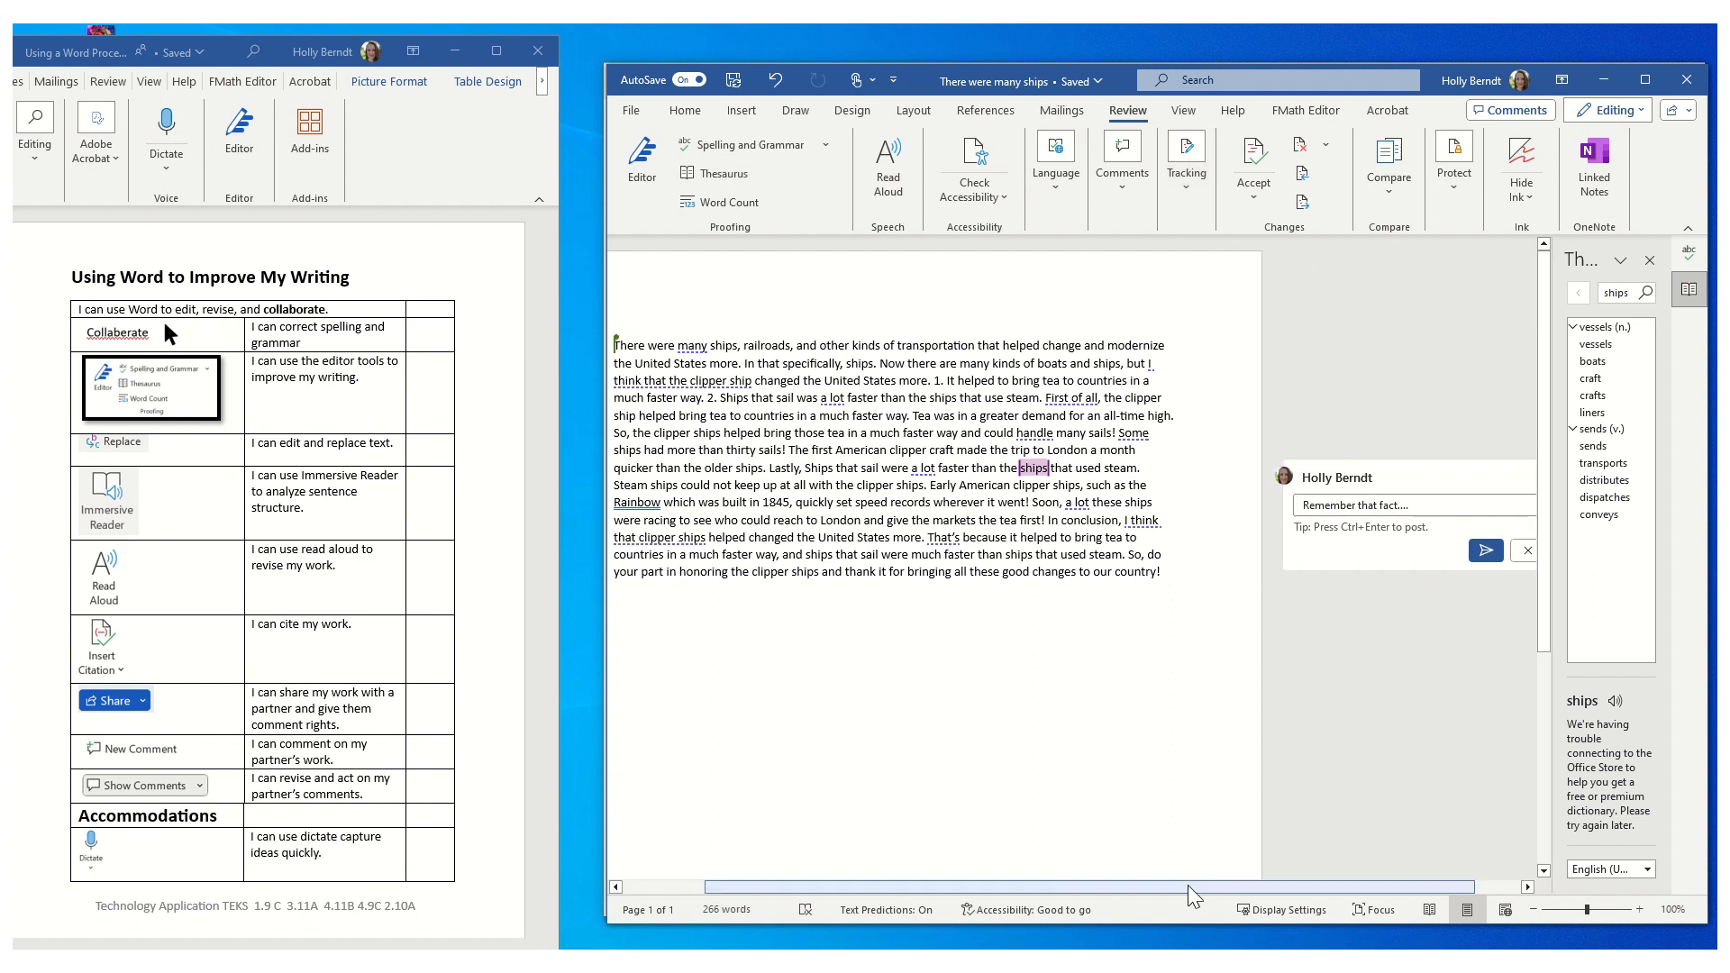
{"action": "left_click_drag", "start_coordinate": [1187, 885], "coordinate": [1132, 885]}
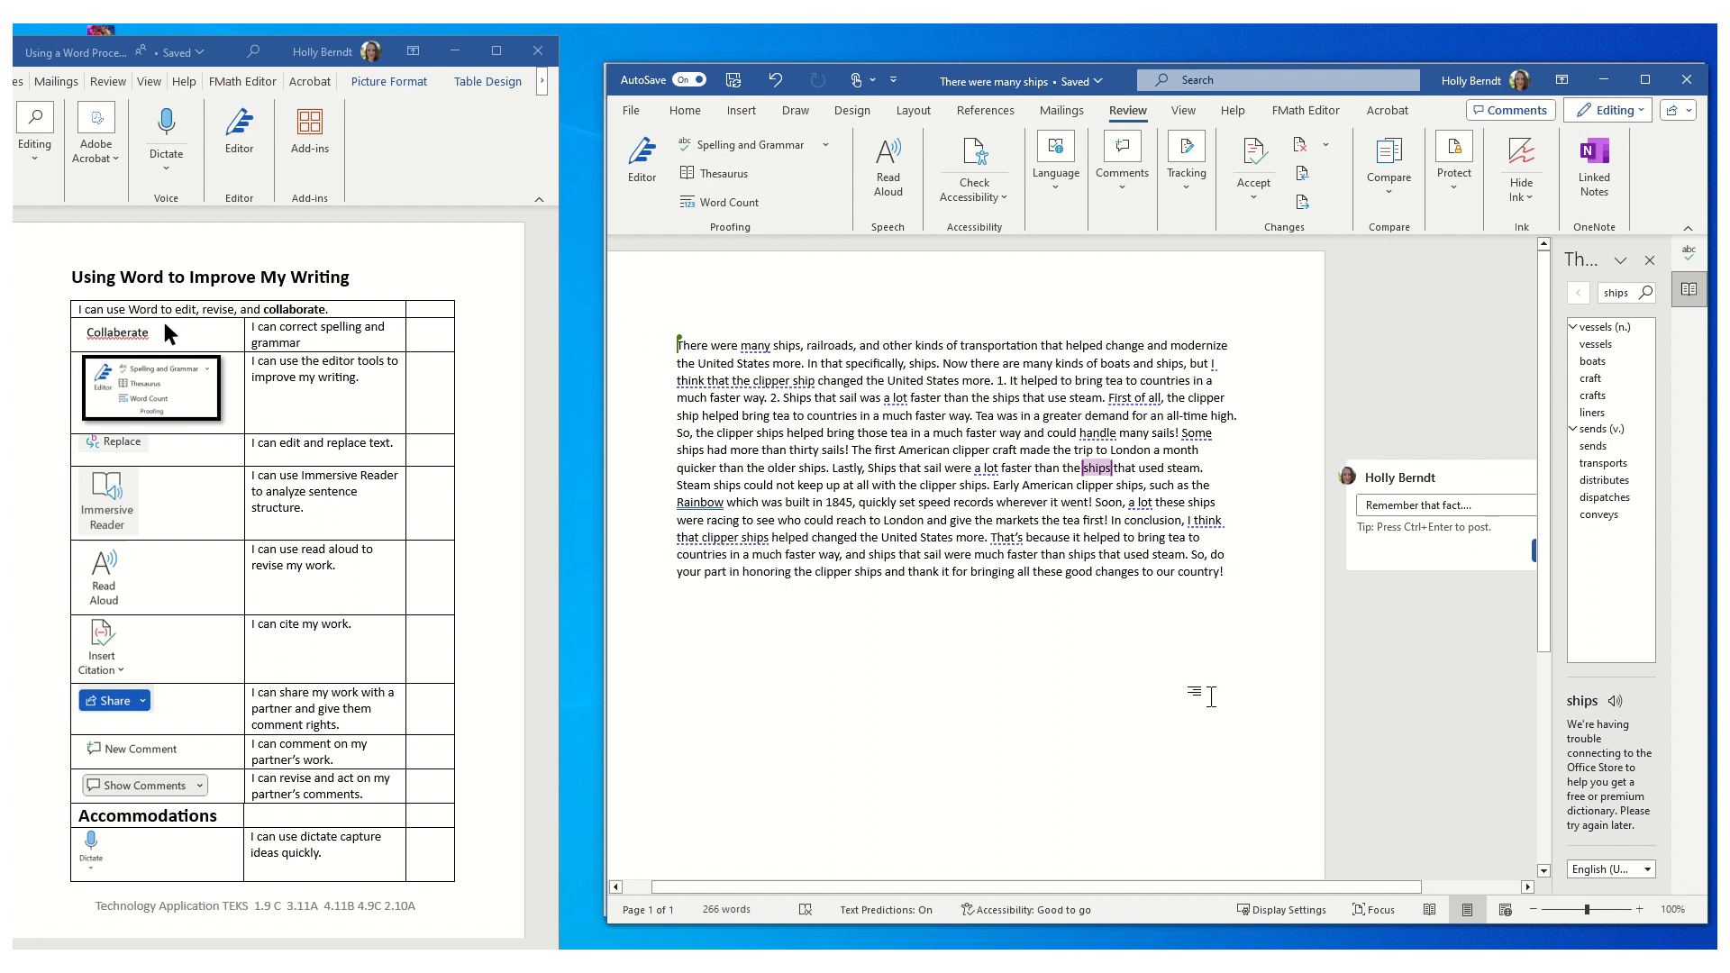
{"action": "left_click_drag", "start_coordinate": [1209, 880], "coordinate": [1314, 865]}
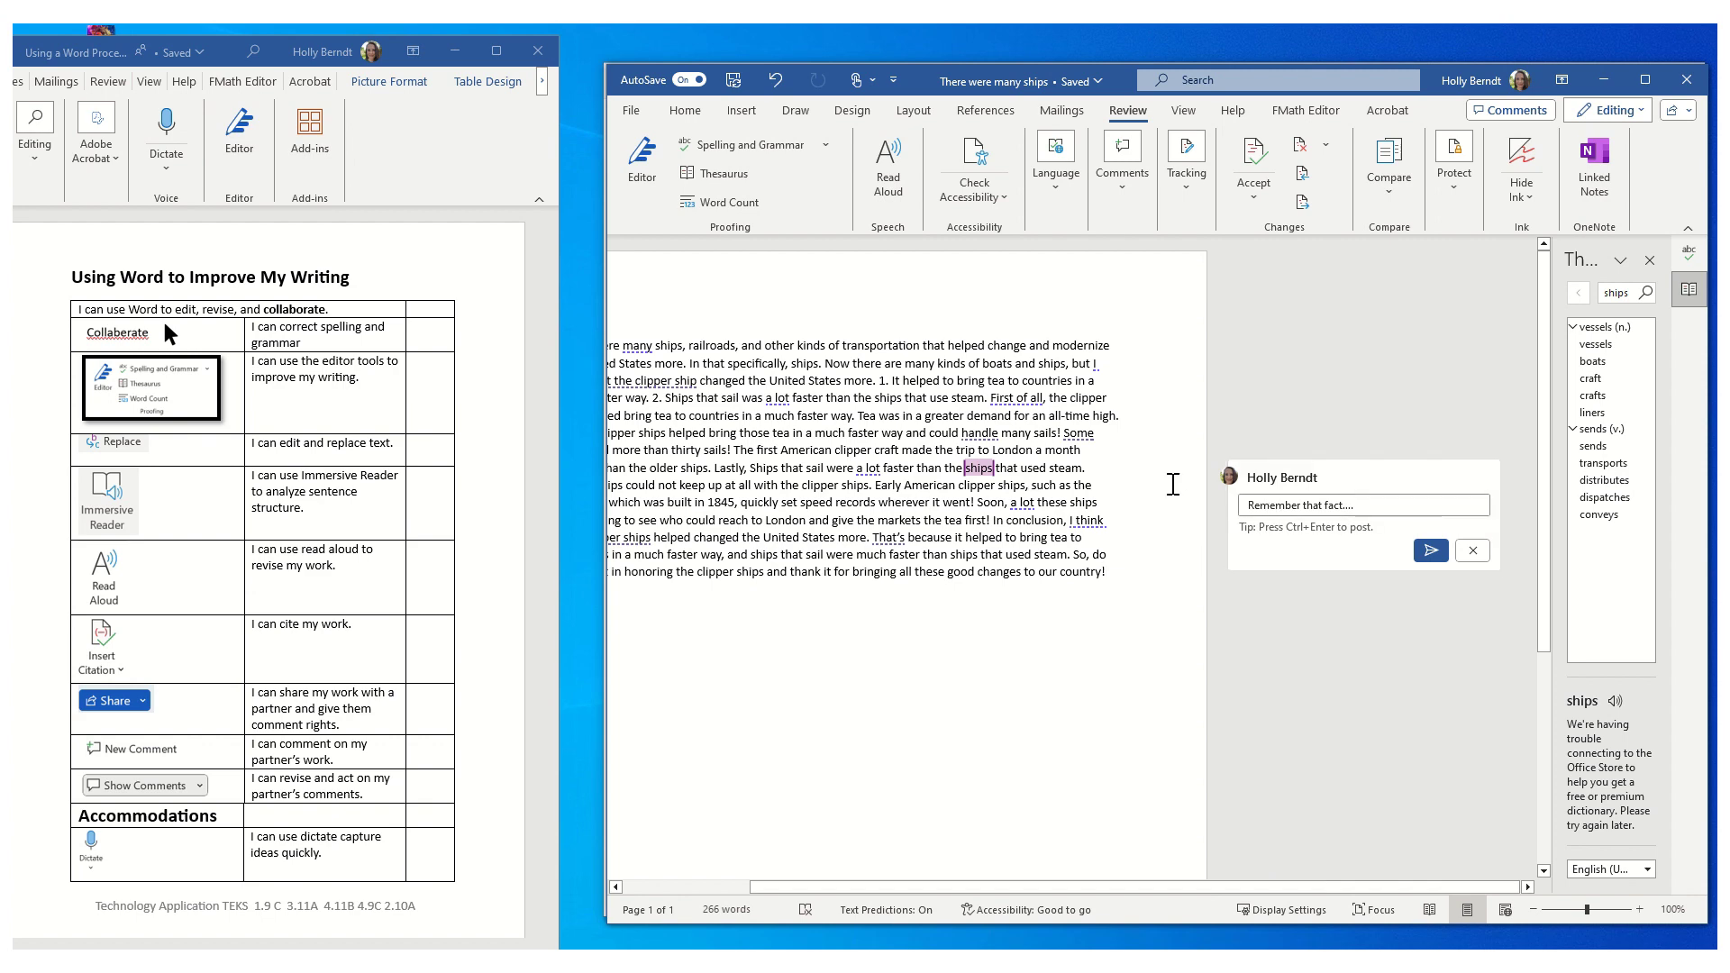
{"action": "left_click", "coordinate": [1473, 551]}
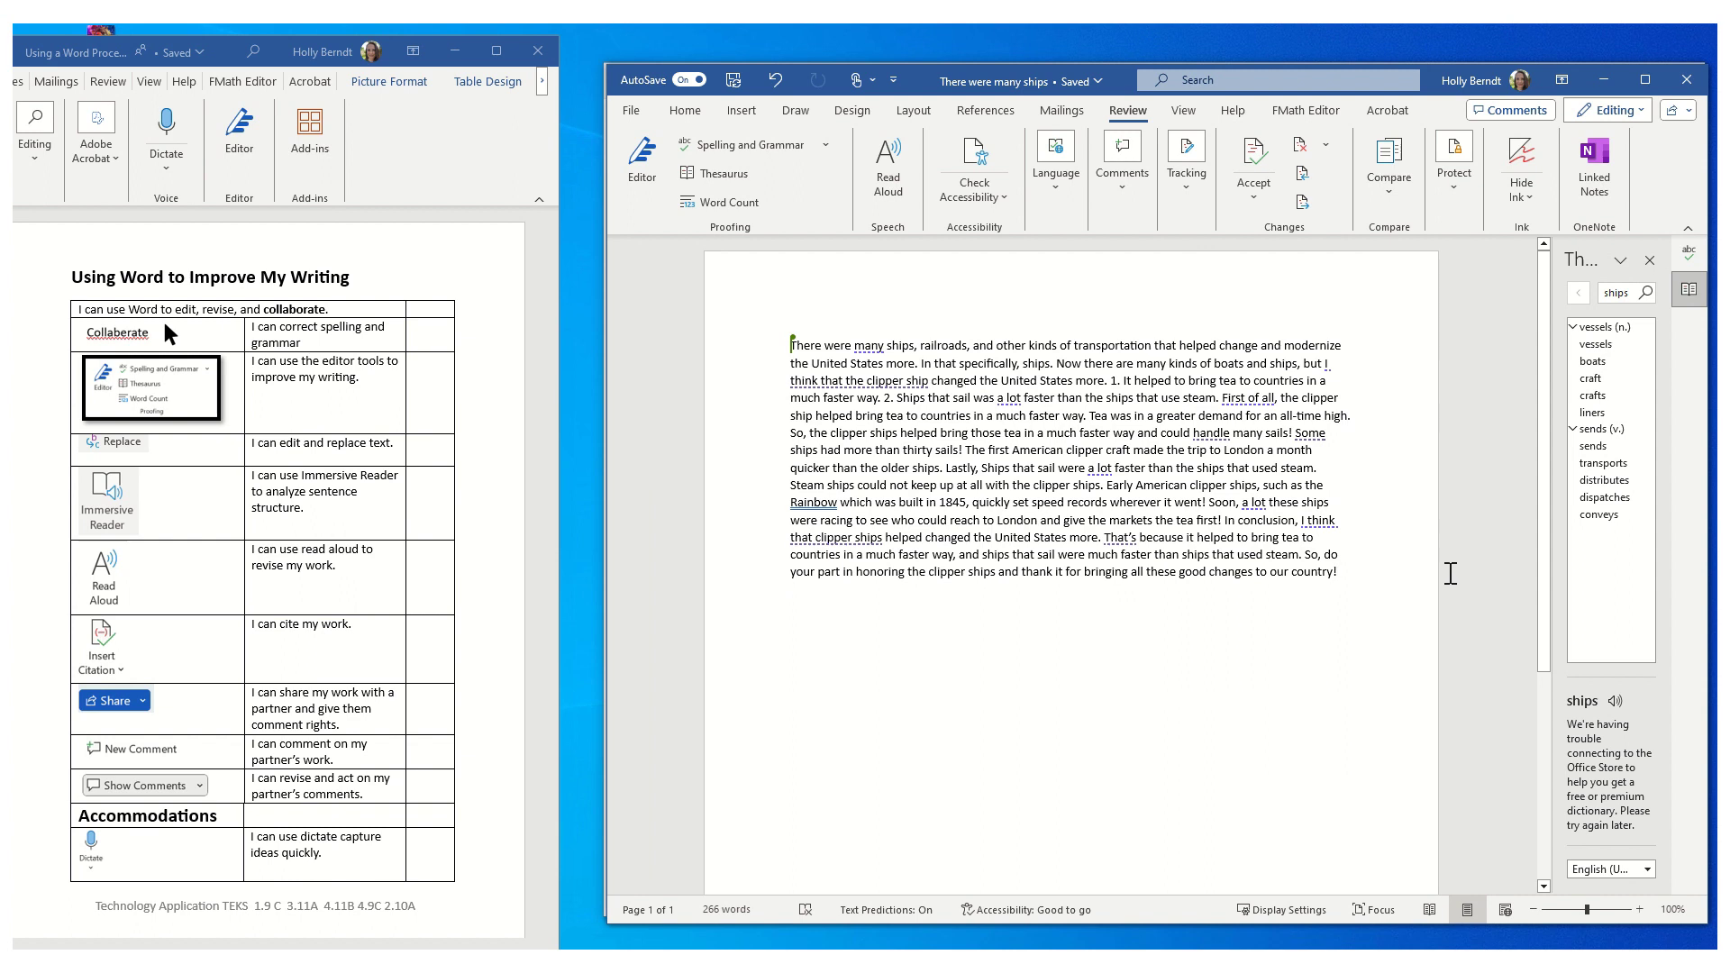